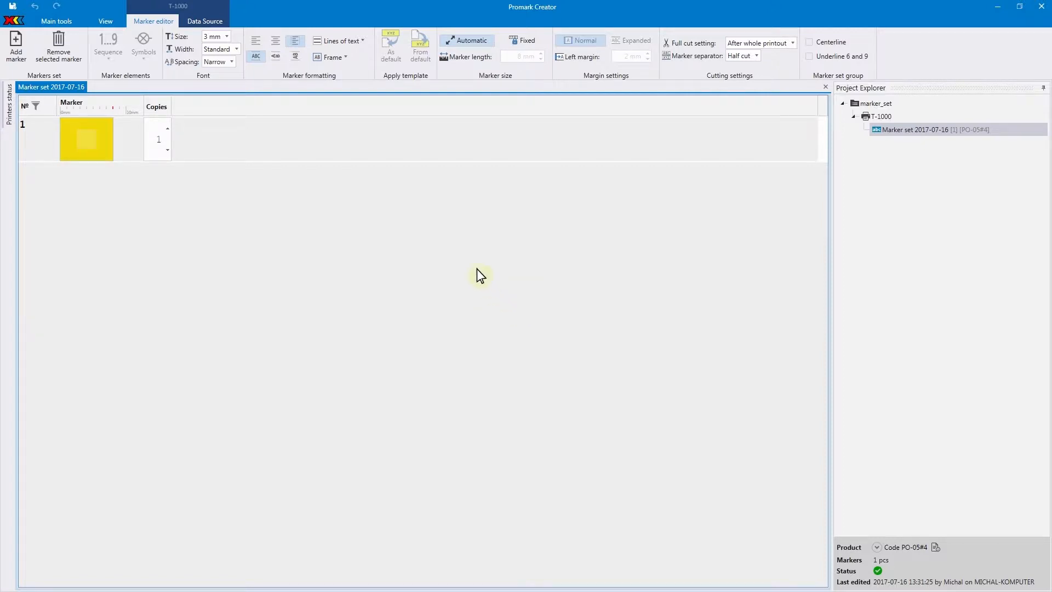
- Open the ElectricPlan-C211-Area2 Excel file as the data source, taking the column names from its first row
click(213, 27)
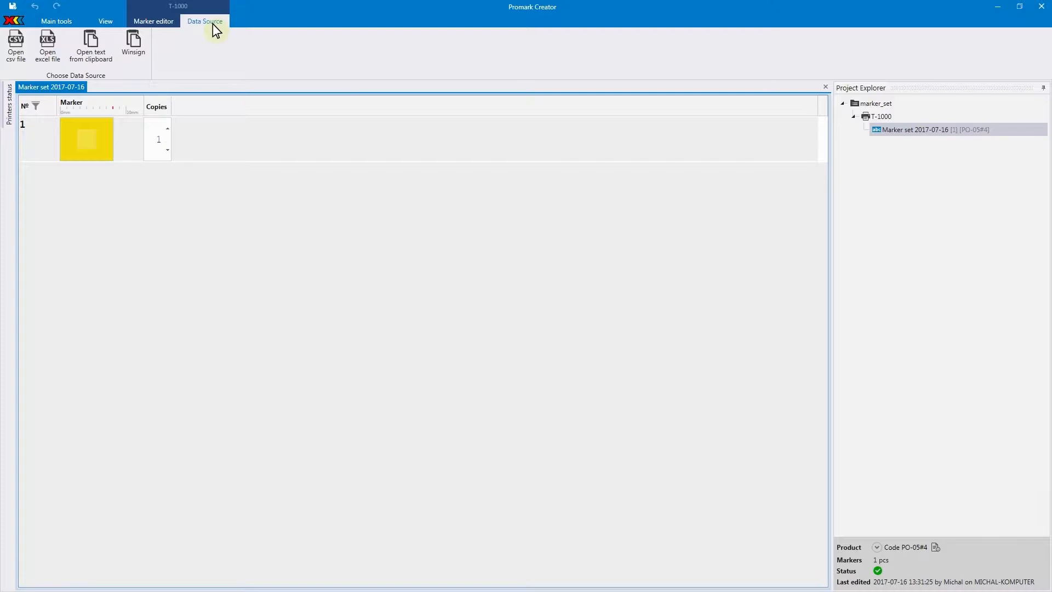
click(48, 45)
click(107, 75)
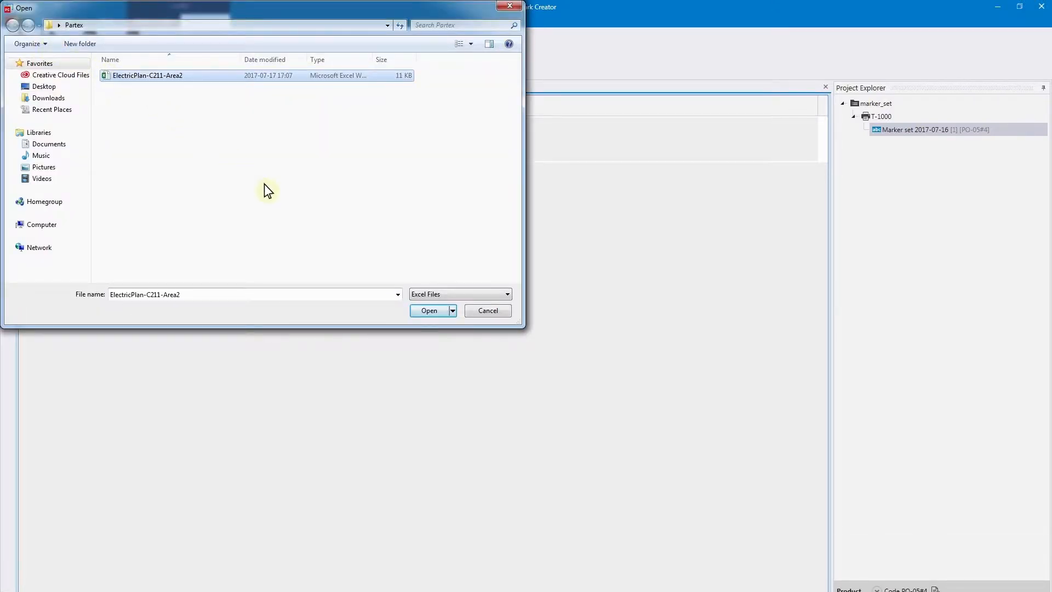
click(433, 314)
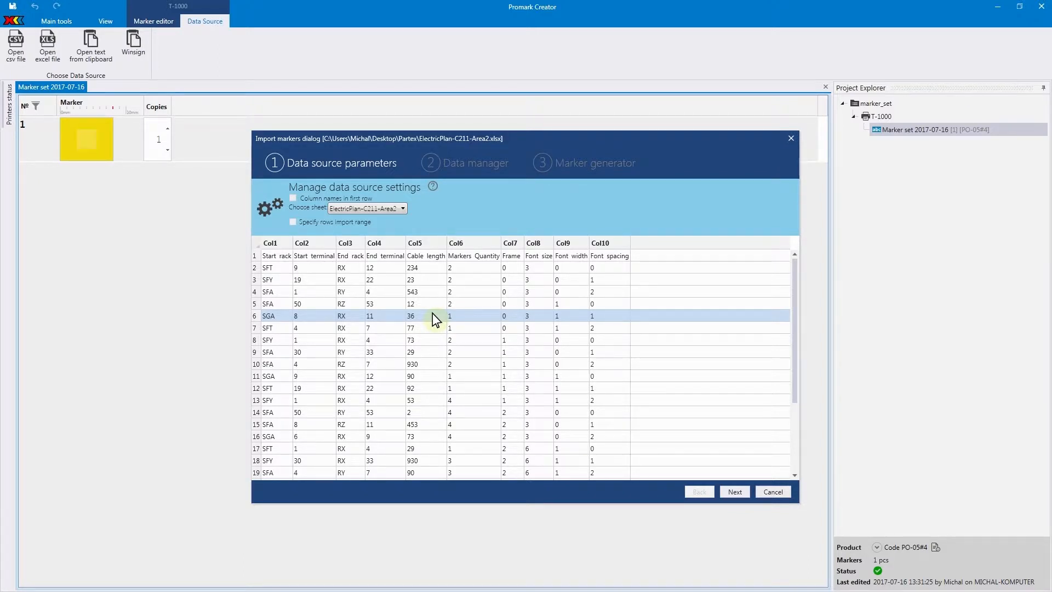
click(293, 197)
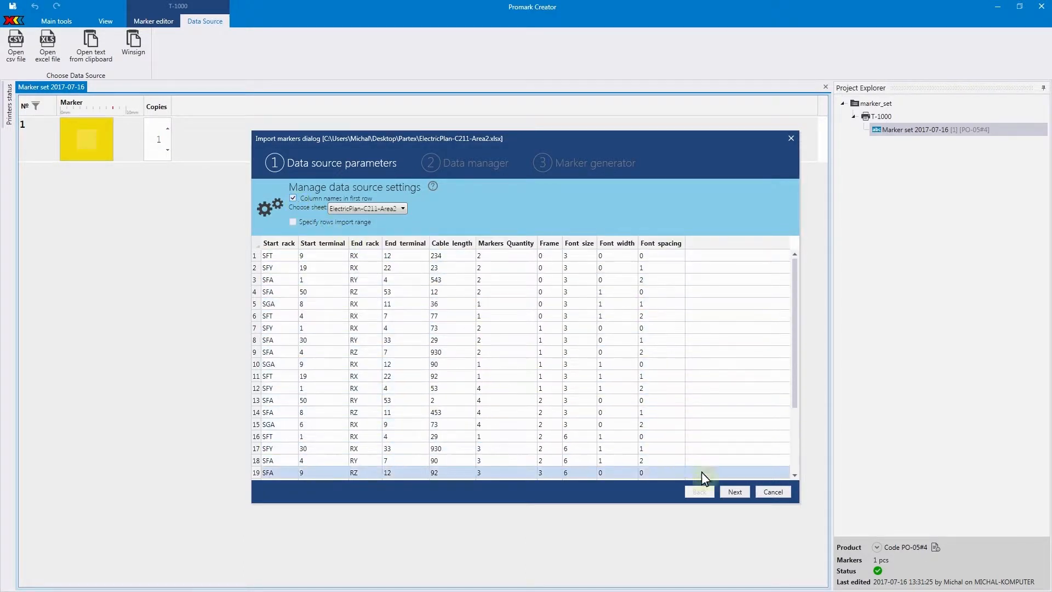
- Generate markers from the Excel data with Start rack as first row text, Start terminal as second row text and a static quantity of 3
click(727, 491)
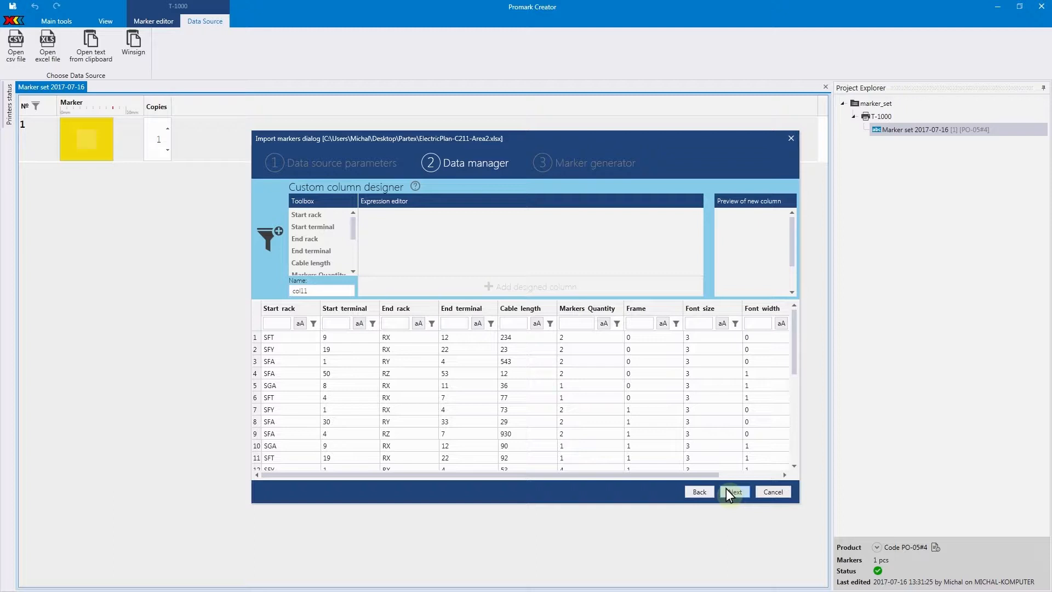
click(732, 492)
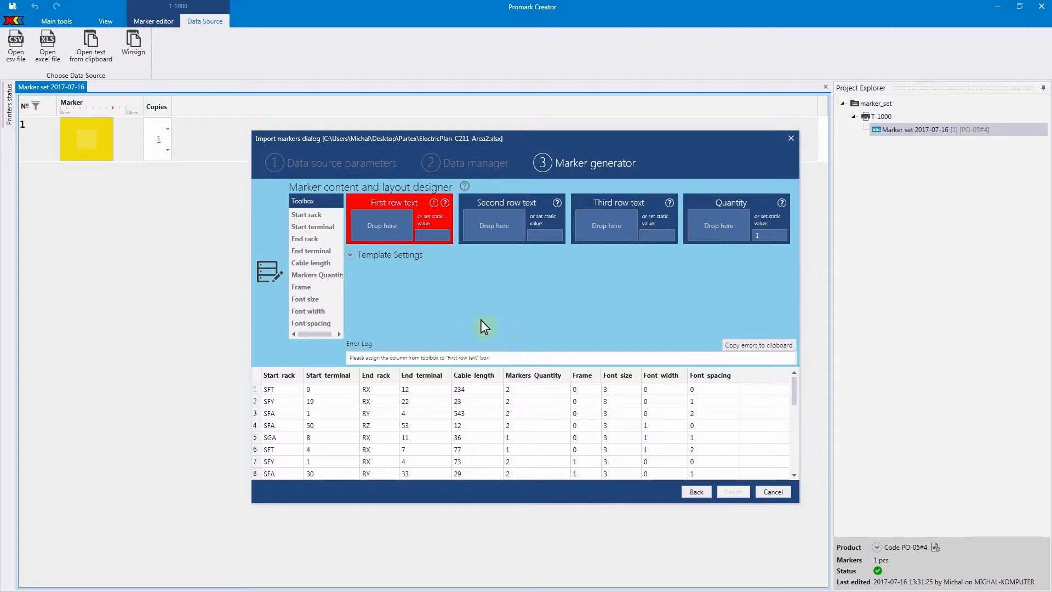
drag(307, 214, 393, 228)
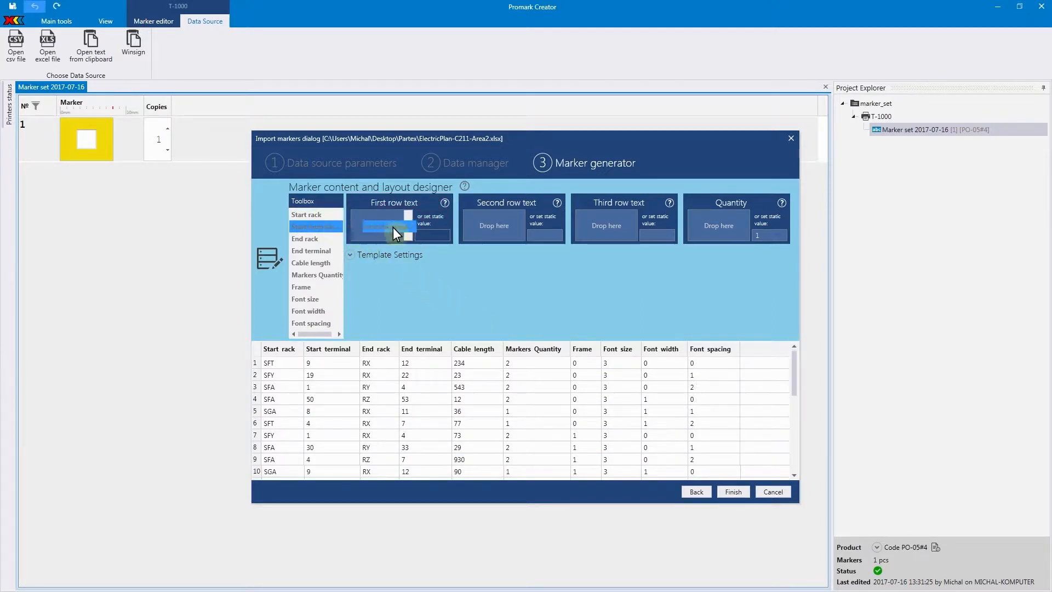
drag(467, 228, 494, 228)
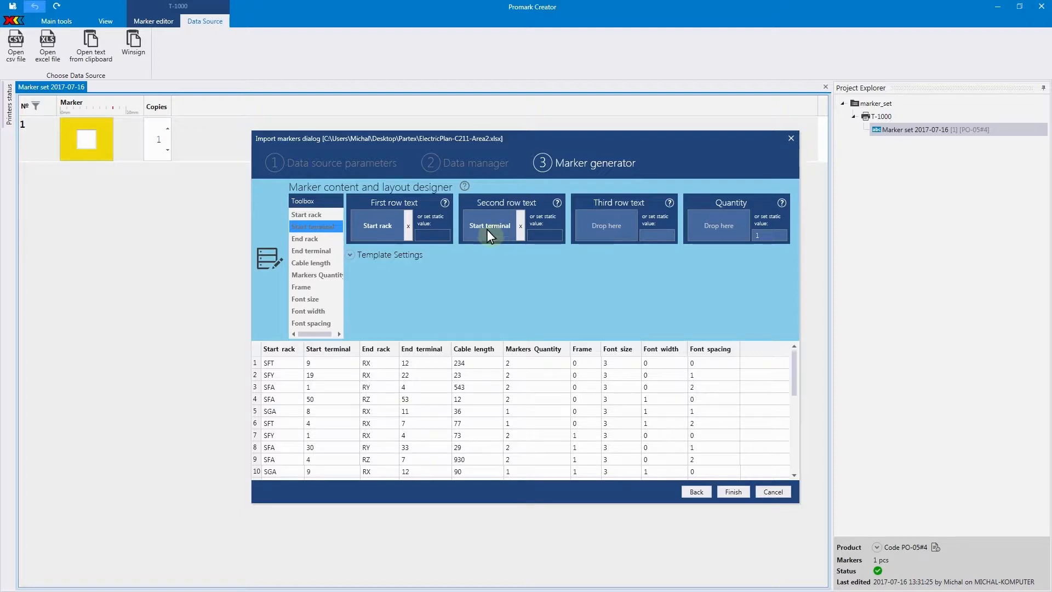
click(324, 273)
drag(390, 265, 596, 241)
drag(704, 229, 769, 236)
key(BackSpace)
text(3)
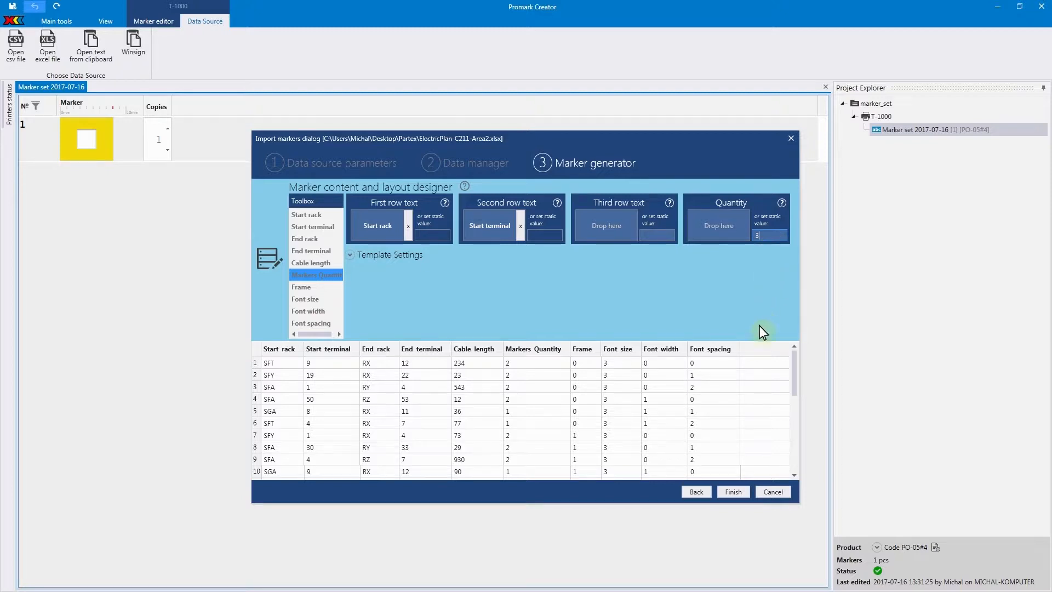
click(733, 492)
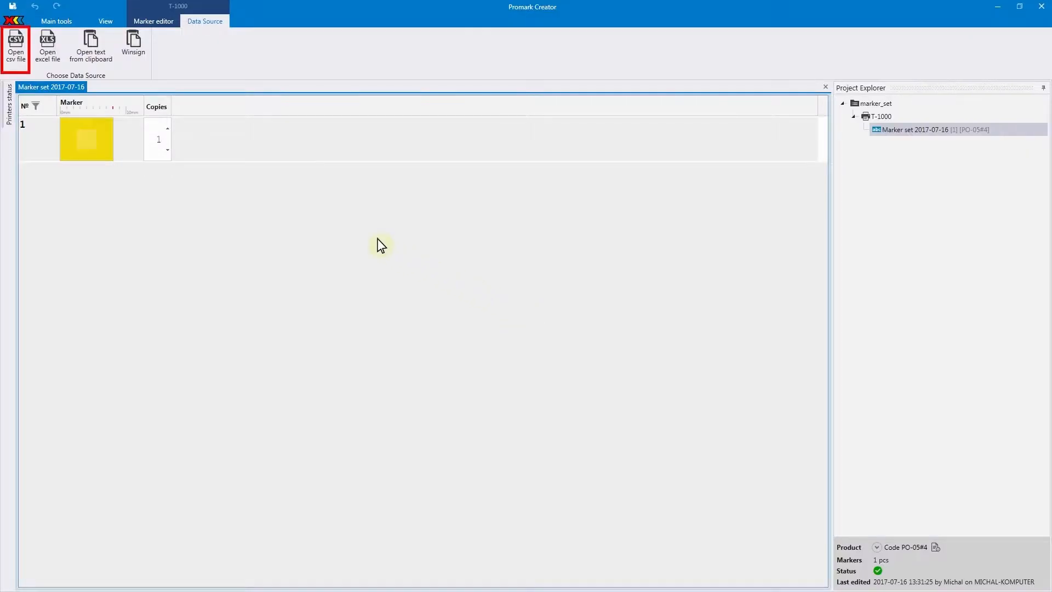
- Open the ElectricPlan-C211-Area2 CSV file as the data source, taking the column names from its first row
click(16, 55)
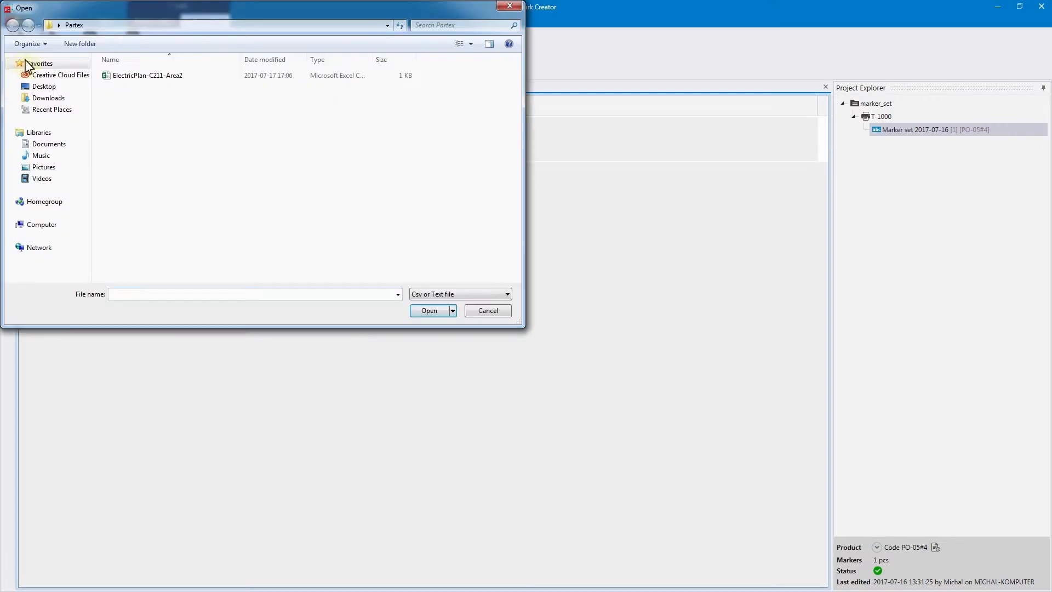
click(112, 78)
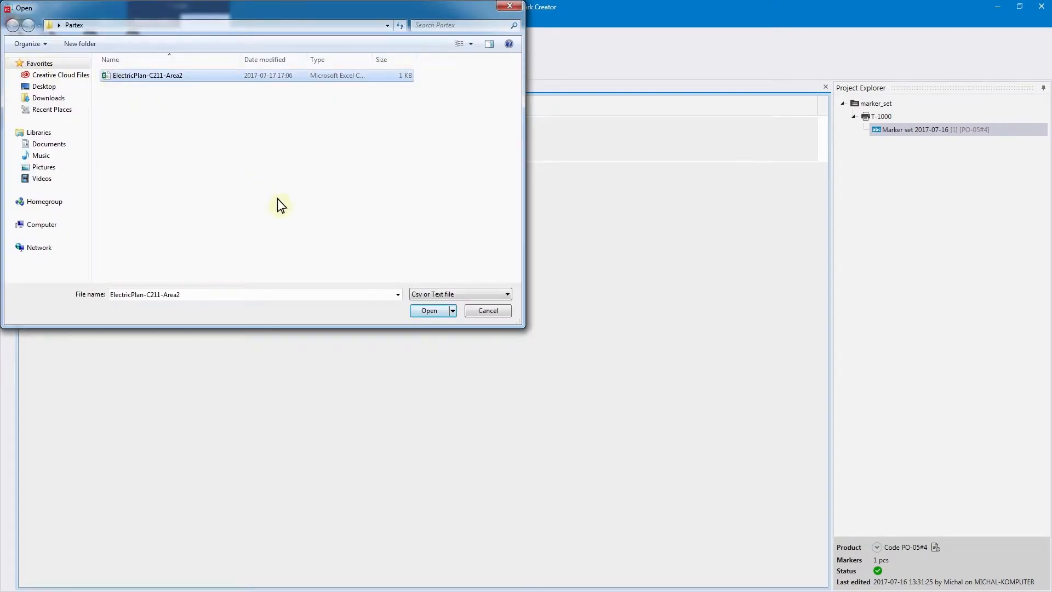
click(430, 311)
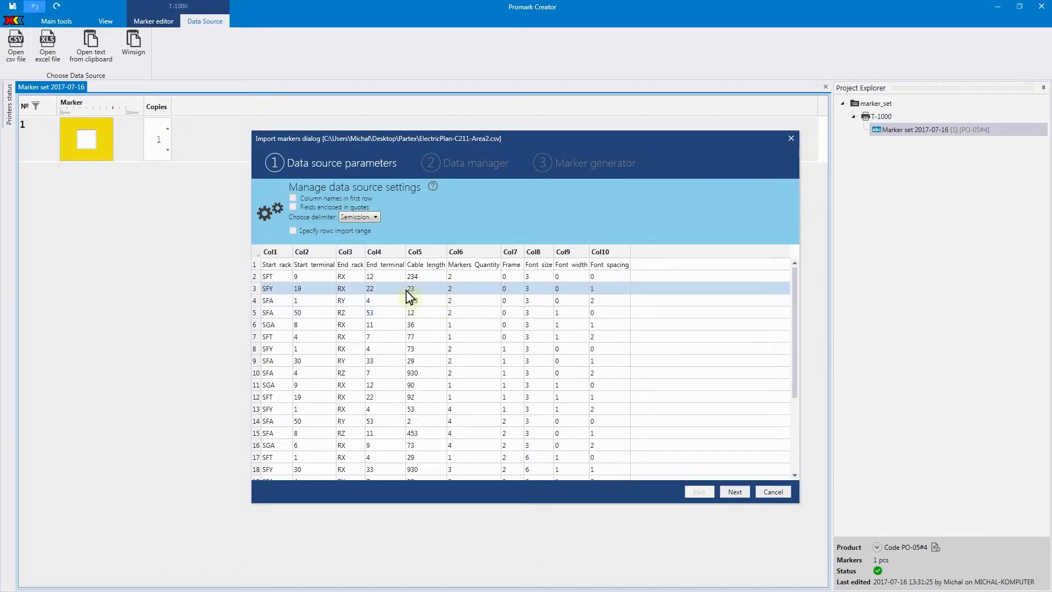
click(294, 198)
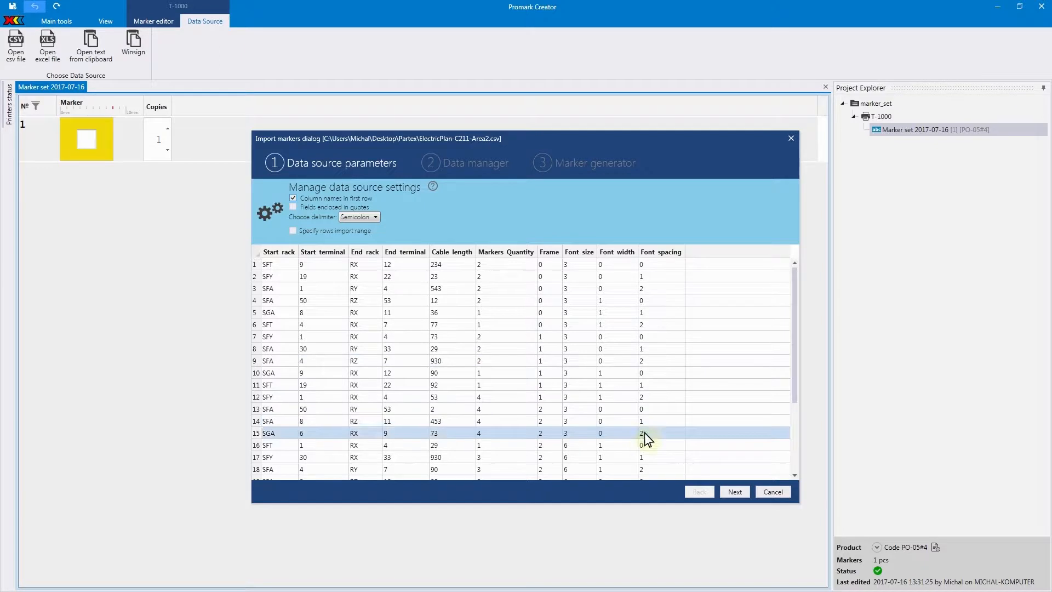
- Generate markers from the CSV data with Start rack as first row text and Start terminal as second row text
click(734, 492)
click(734, 492)
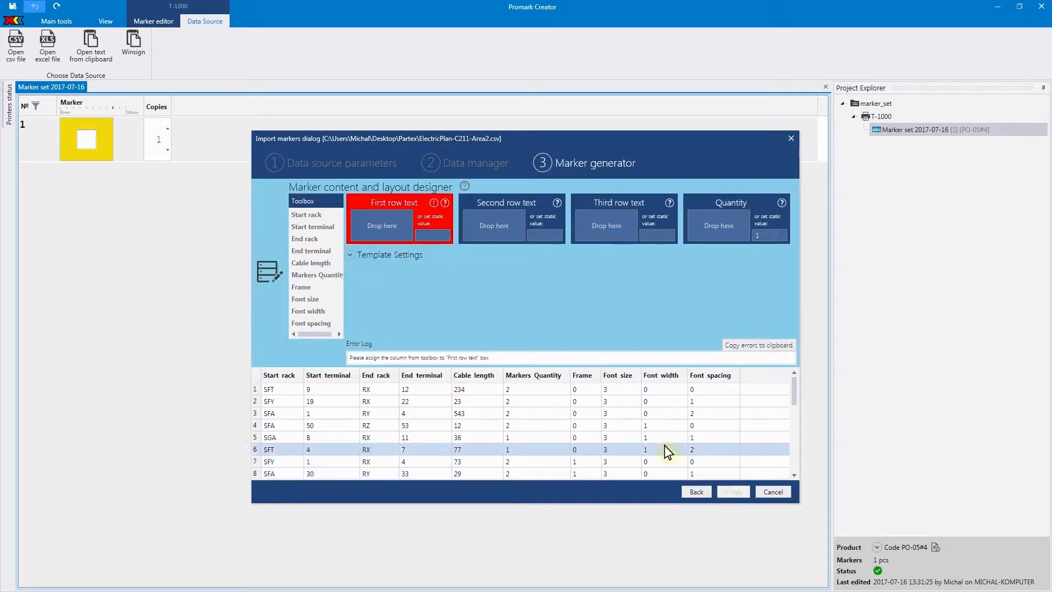
drag(327, 216, 481, 224)
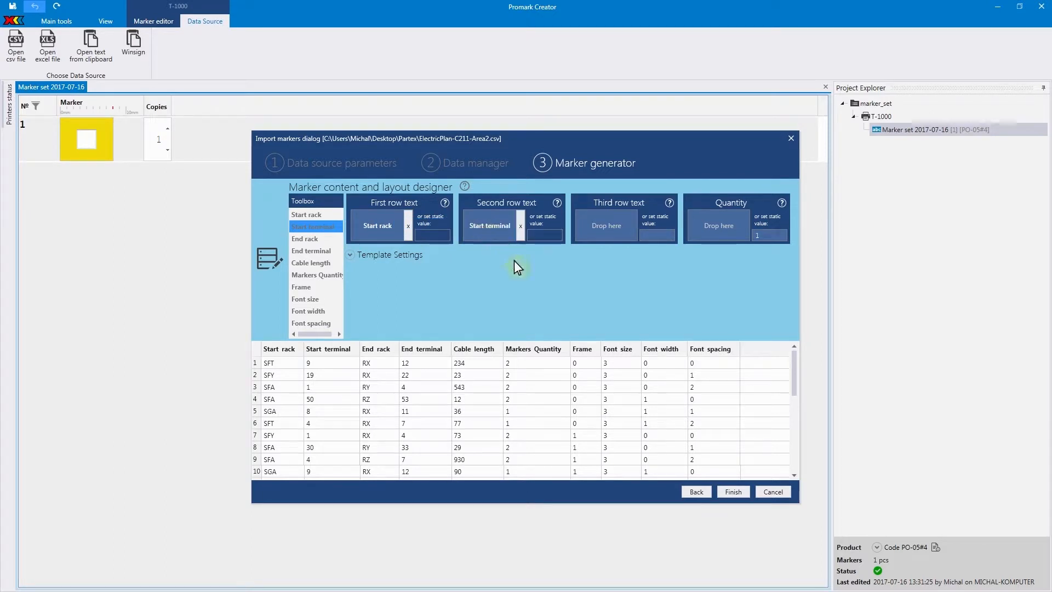
click(729, 490)
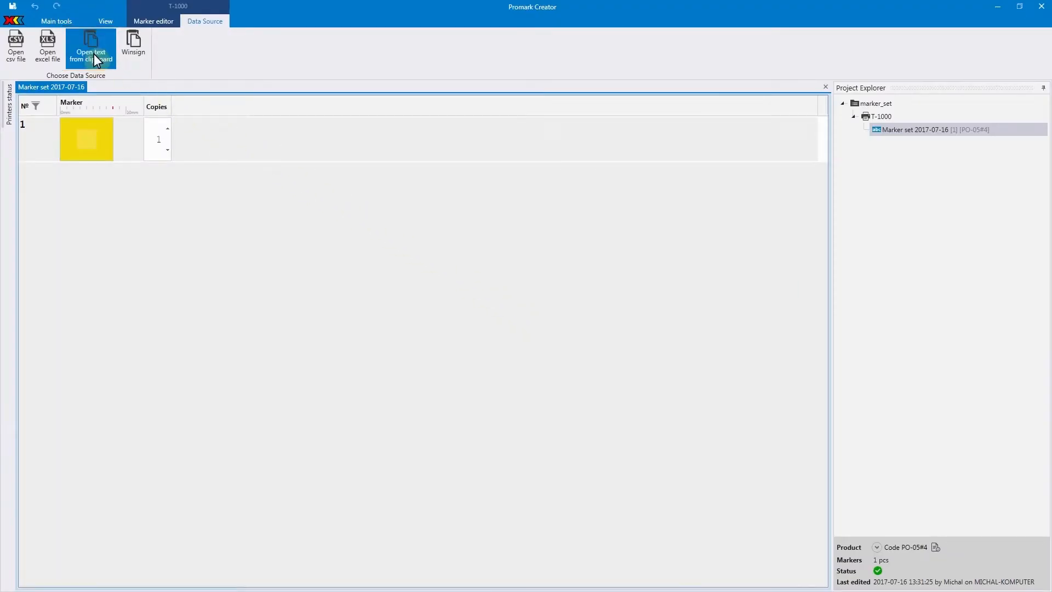
- Paste the copied table text from the clipboard as the data source, taking the column names from its first row
click(94, 54)
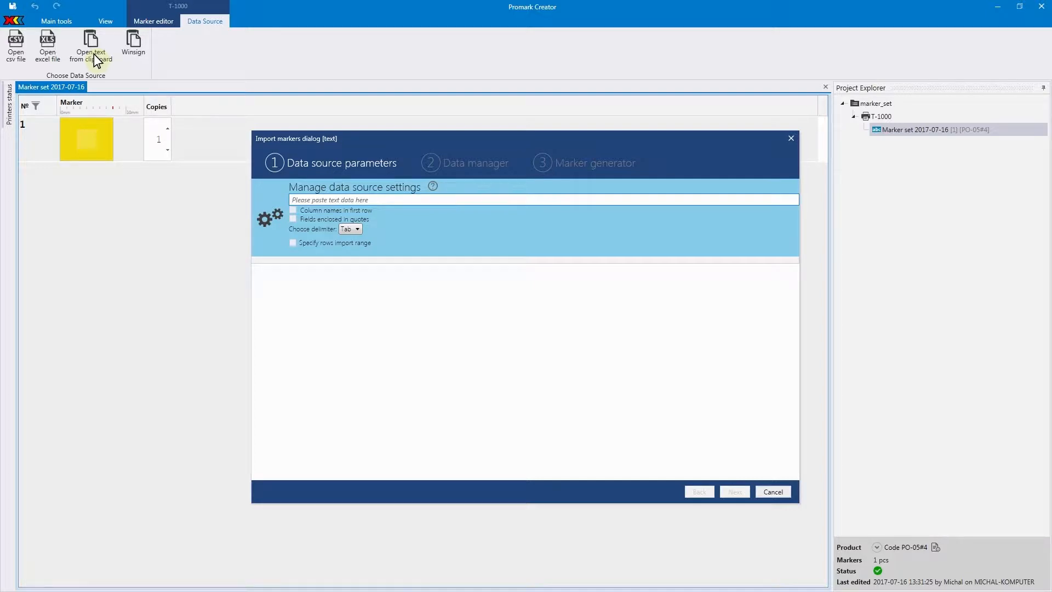
right_click(317, 200)
click(340, 234)
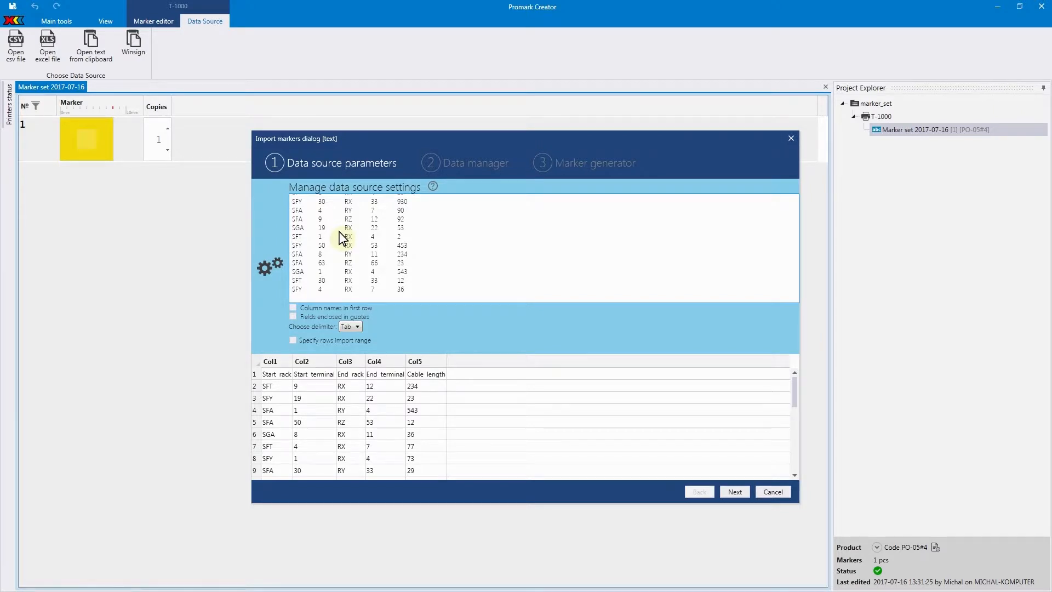
click(314, 308)
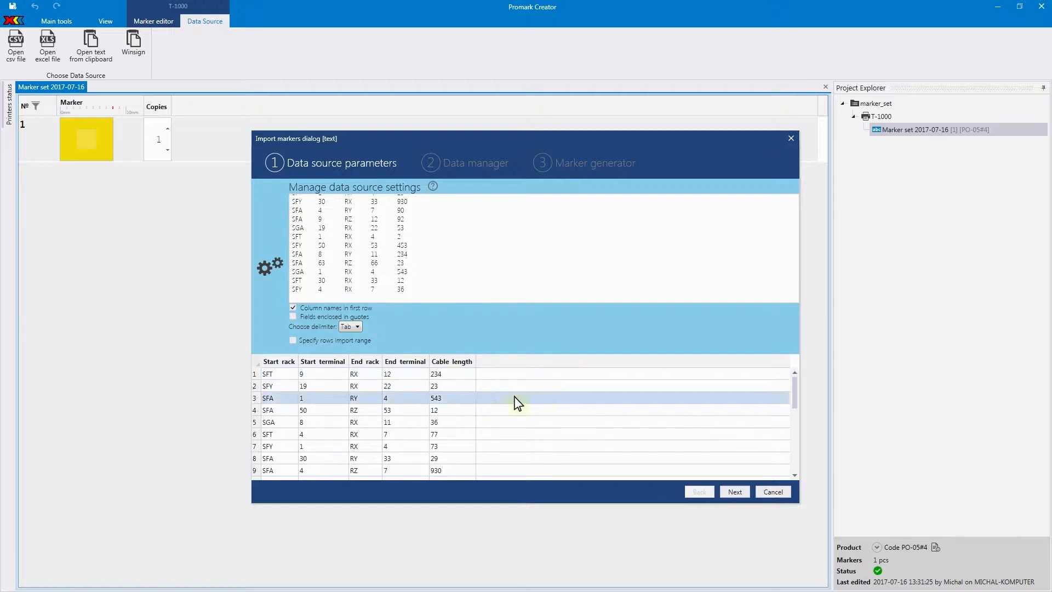
- Generate markers from the pasted text with Start rack as first row text and End rack as second row text
click(733, 492)
click(733, 491)
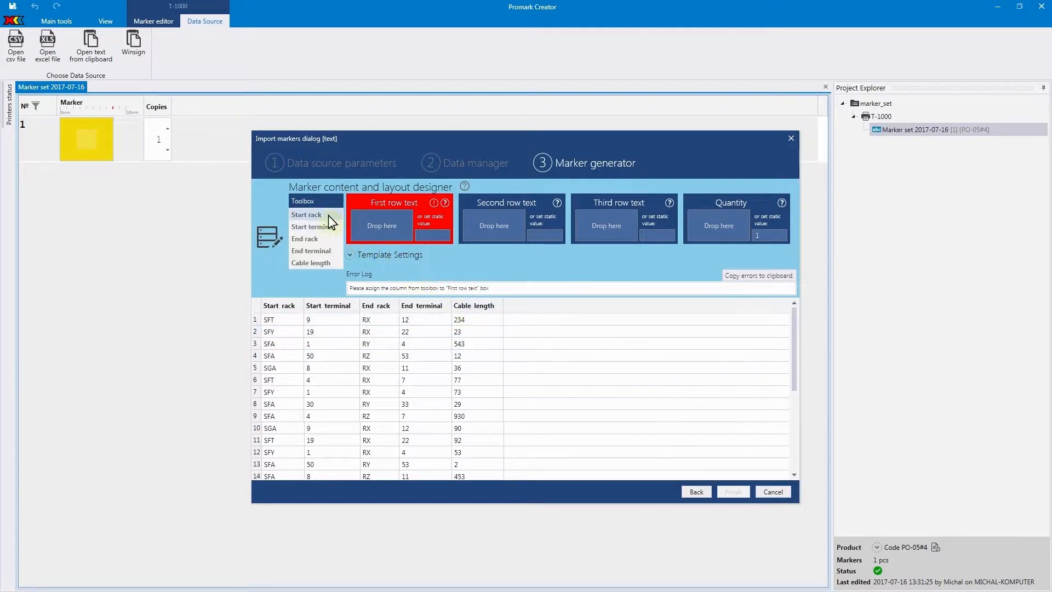
drag(328, 215, 343, 235)
drag(407, 231, 482, 225)
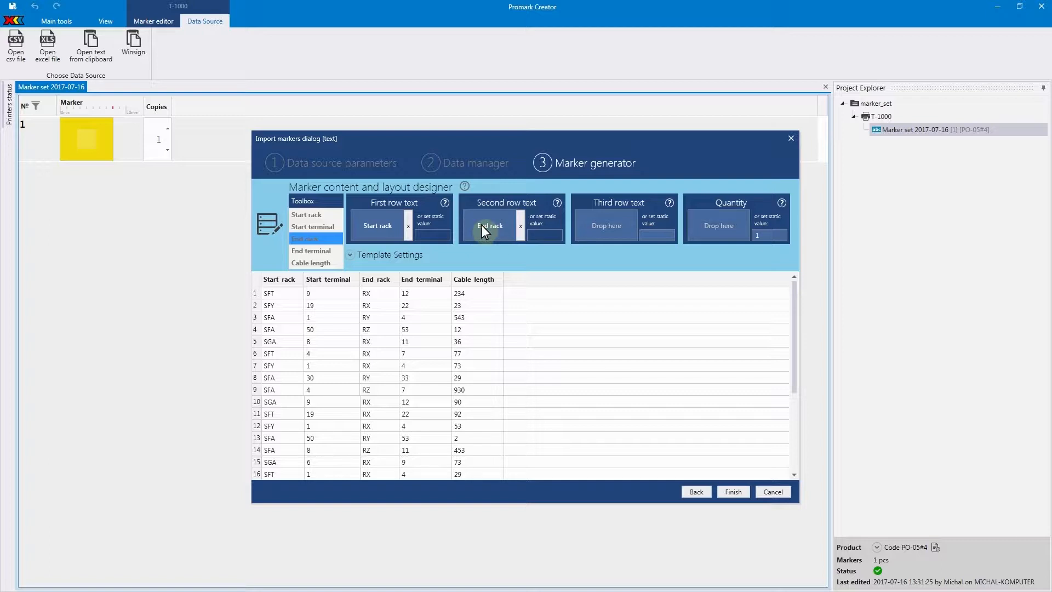
click(726, 492)
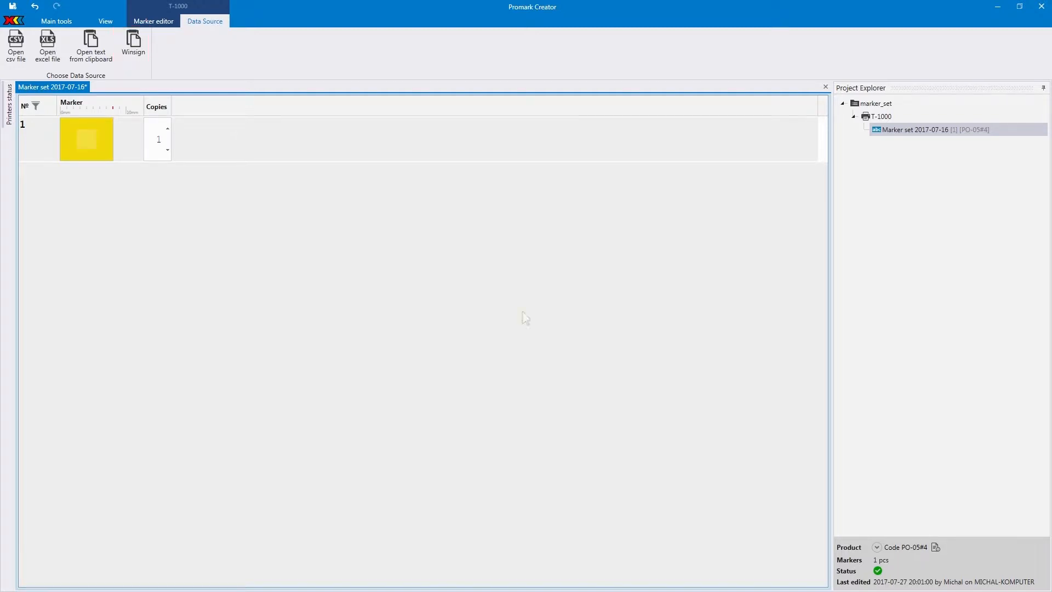
- Import the markers from the Winsign file ElectricPlan-C211-Area2.twsdb
click(134, 48)
click(130, 86)
click(431, 310)
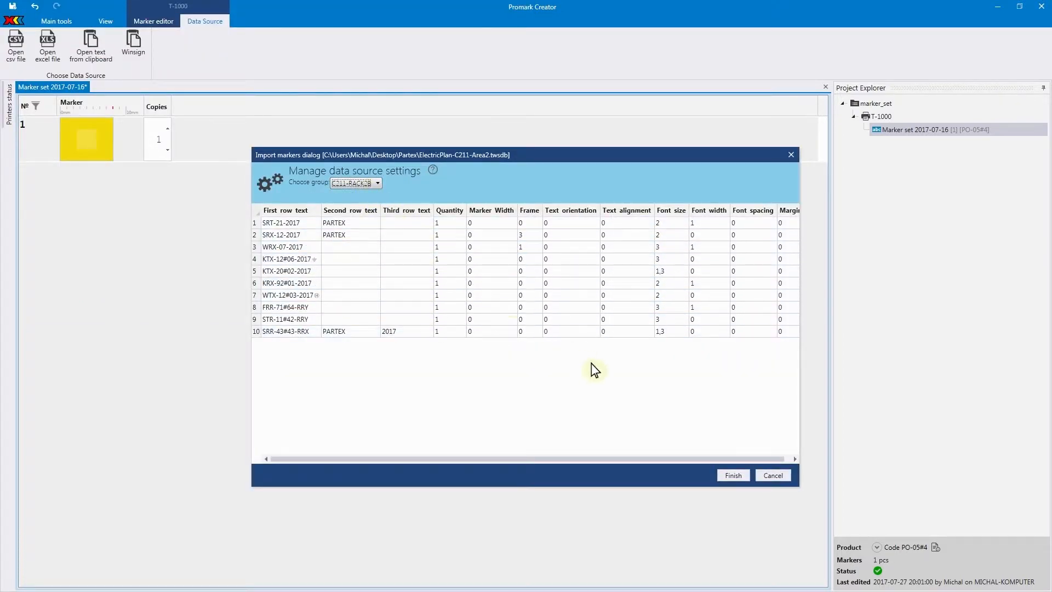
click(734, 476)
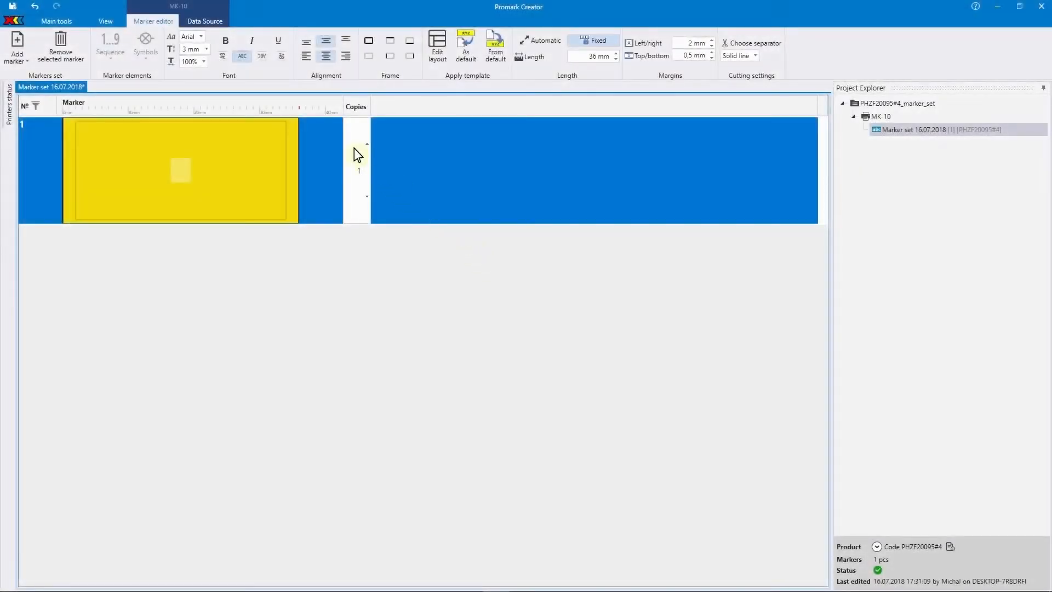
- Open export_cables_equipment.csv as the data source for the MK-10 marker set
click(205, 22)
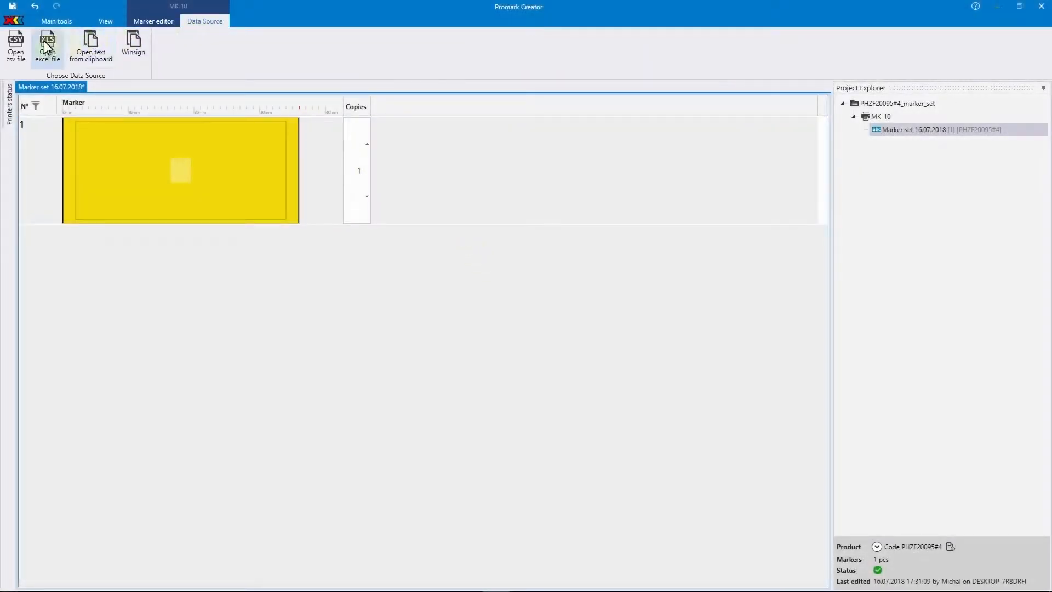
click(22, 48)
click(148, 100)
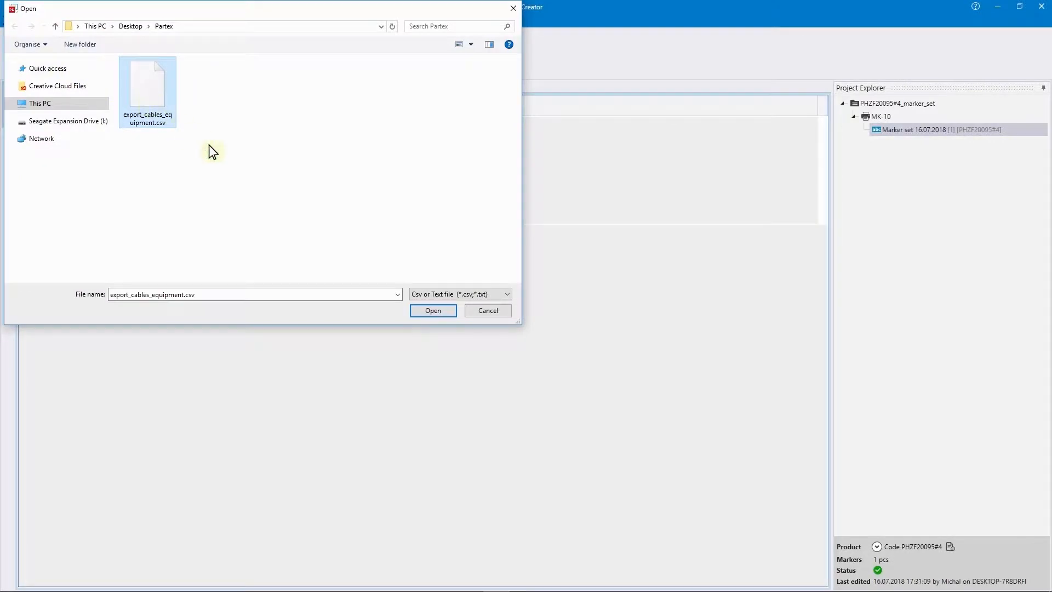
click(433, 311)
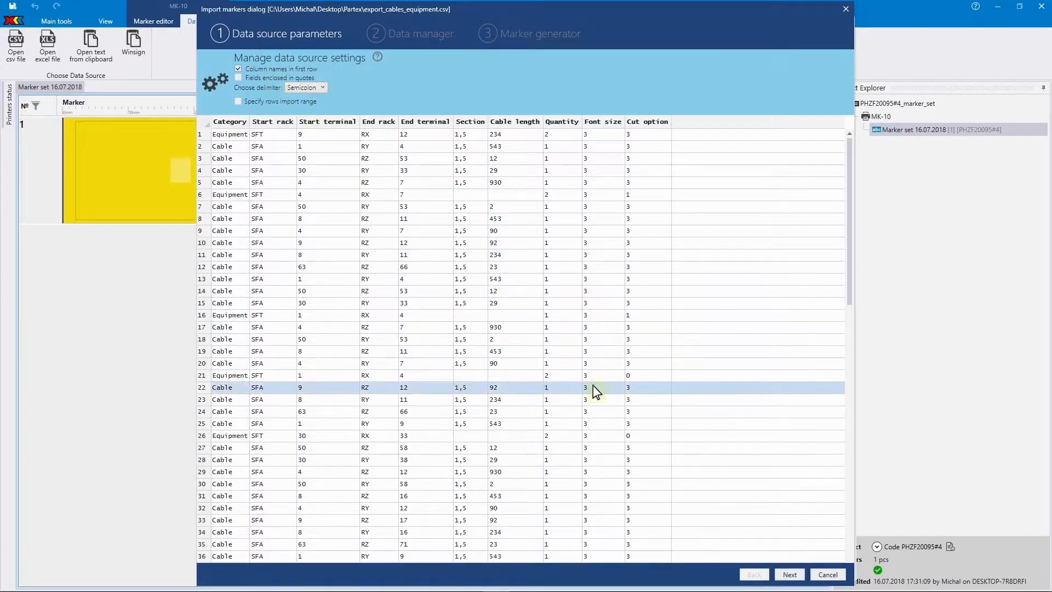
- In the data manager, filter the Category column to rows equal to Cable
click(790, 574)
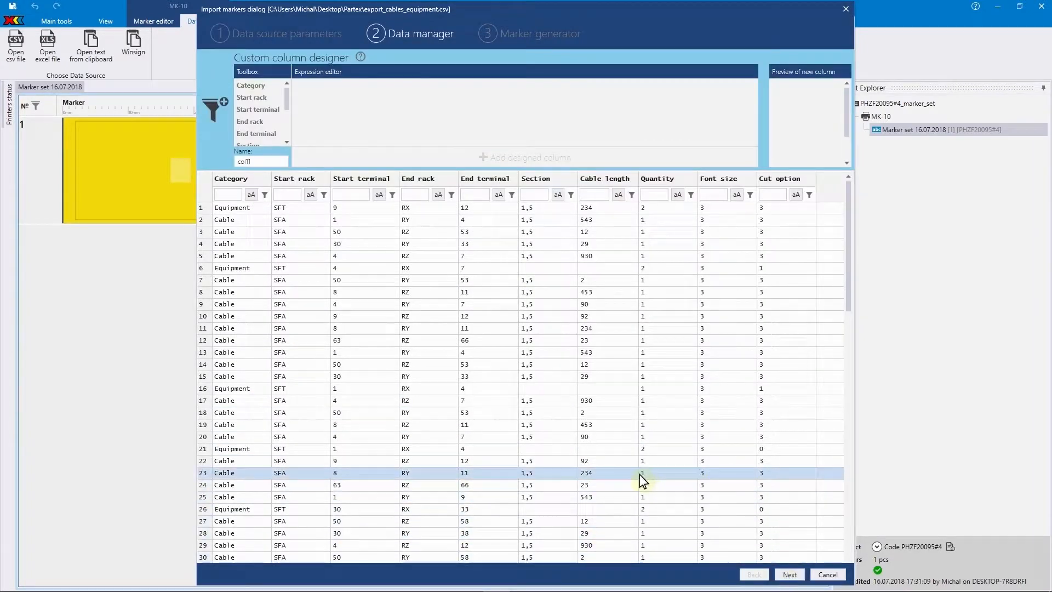
click(225, 194)
text(Cable)
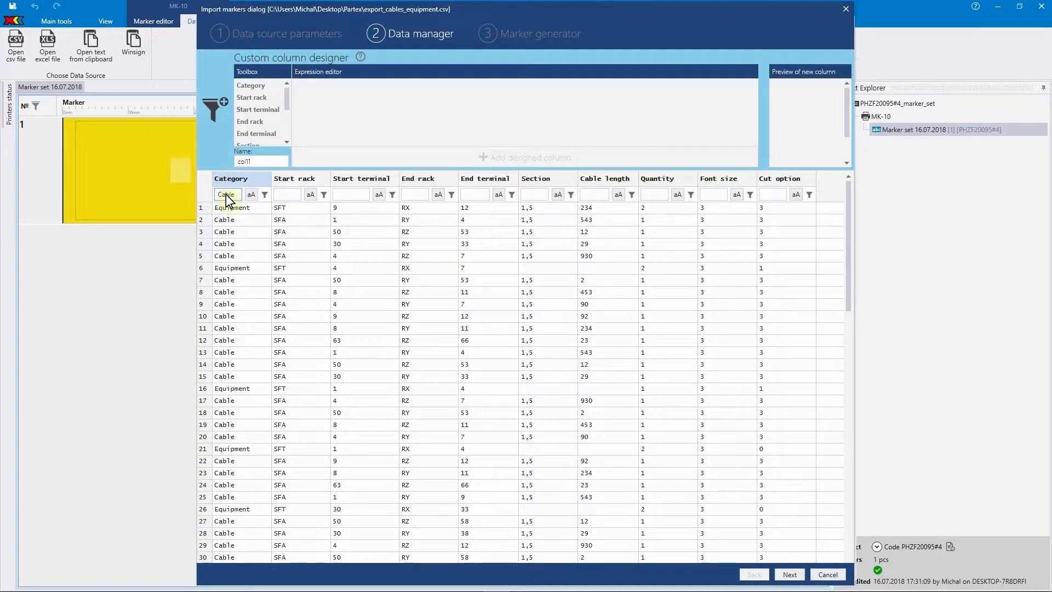
click(264, 195)
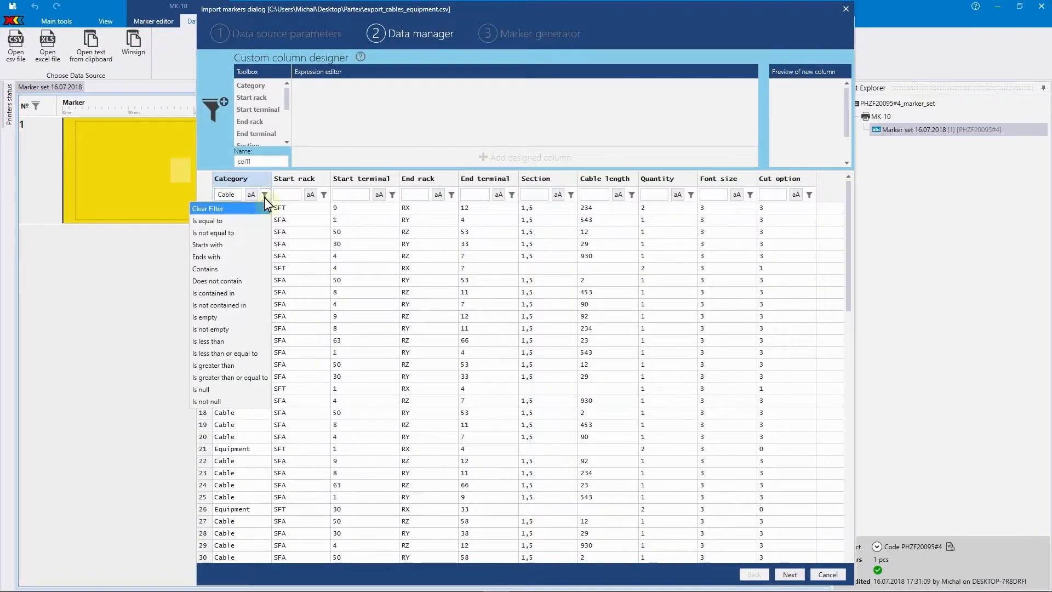
click(251, 220)
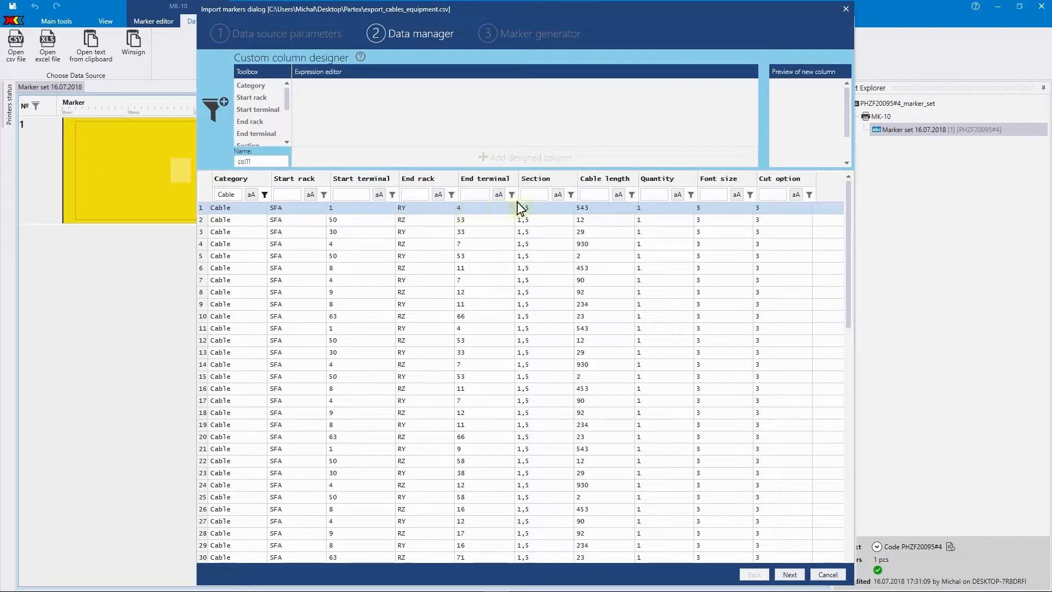
- Filter the Section column to rows equal to 1,5
click(531, 197)
text(1,5)
click(570, 195)
click(558, 221)
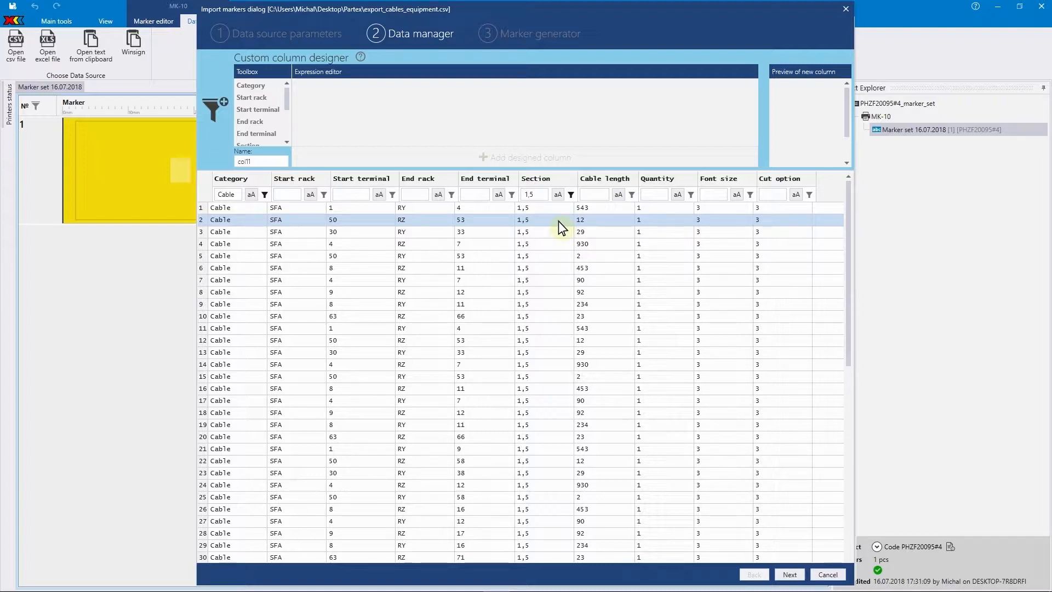
- Sort the filtered rows by End rack and continue to the marker generator stage
click(445, 184)
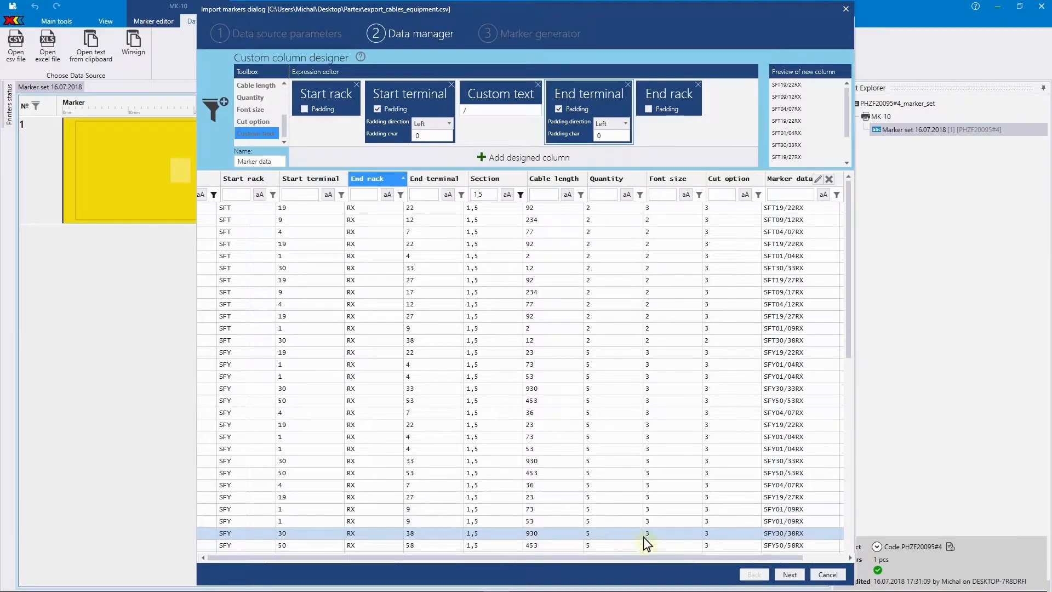
click(789, 576)
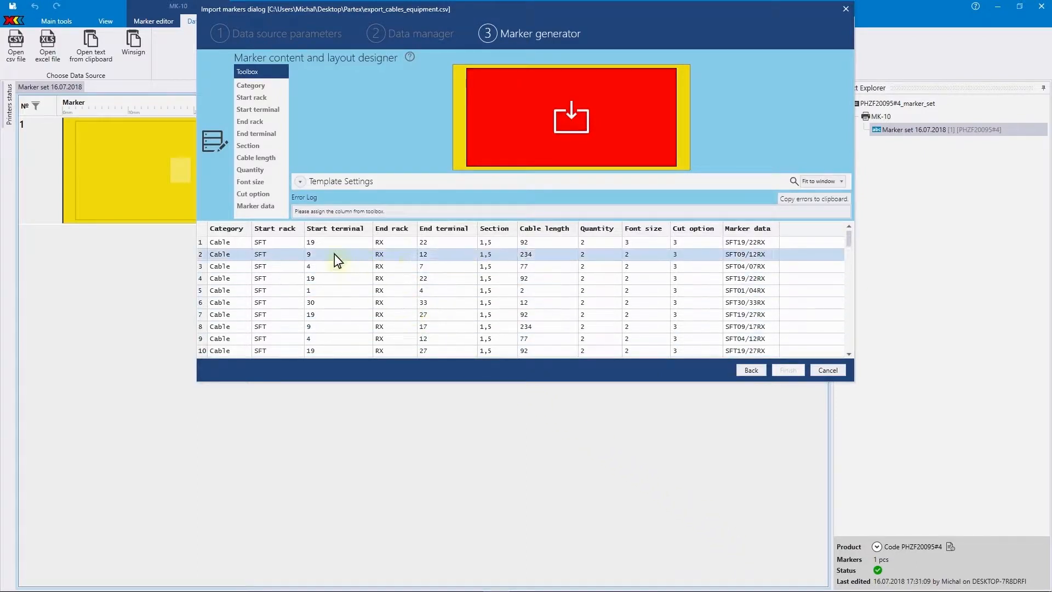
- Assign the Marker data column to the marker content area and set Bold to the static value Yes
drag(270, 207, 574, 136)
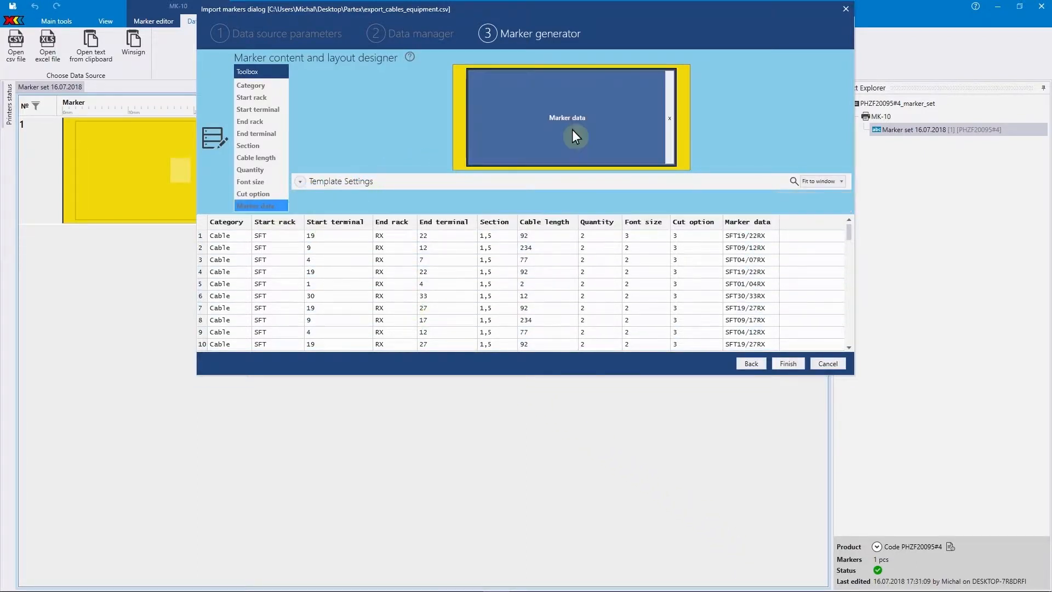
click(300, 181)
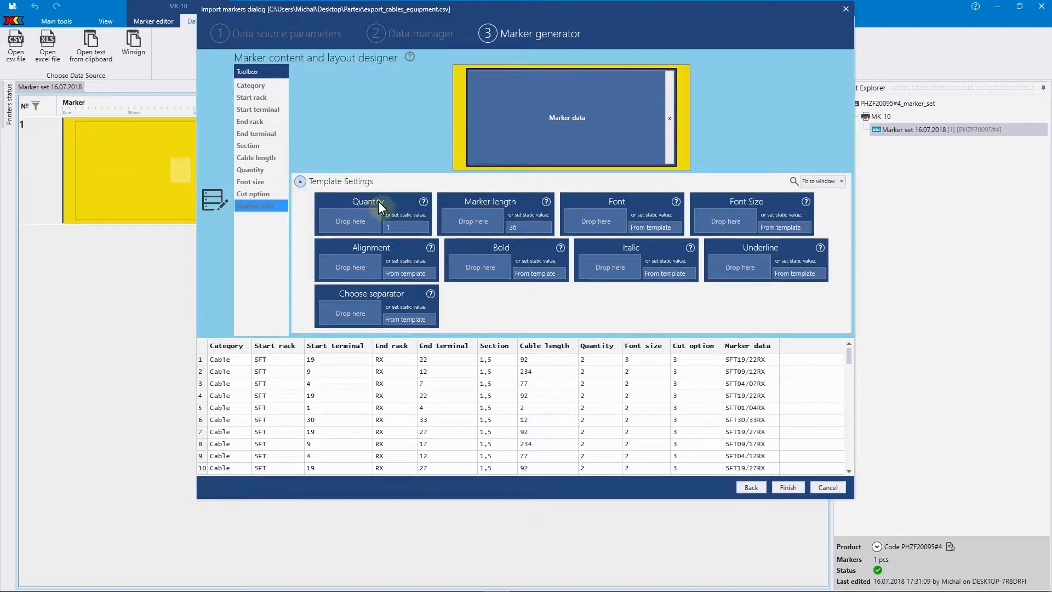
mouse_move(560, 249)
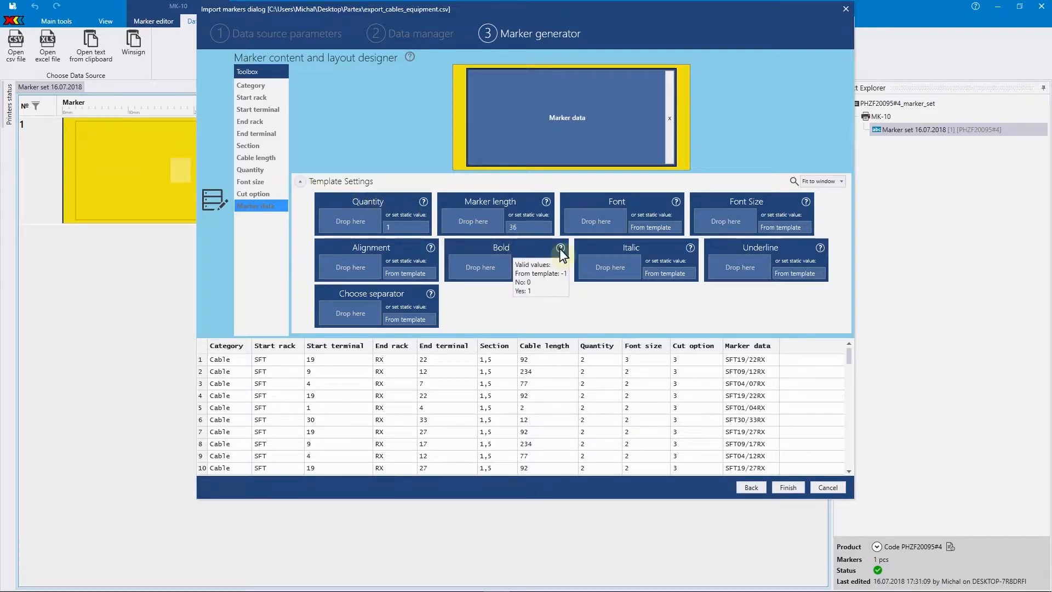
click(542, 274)
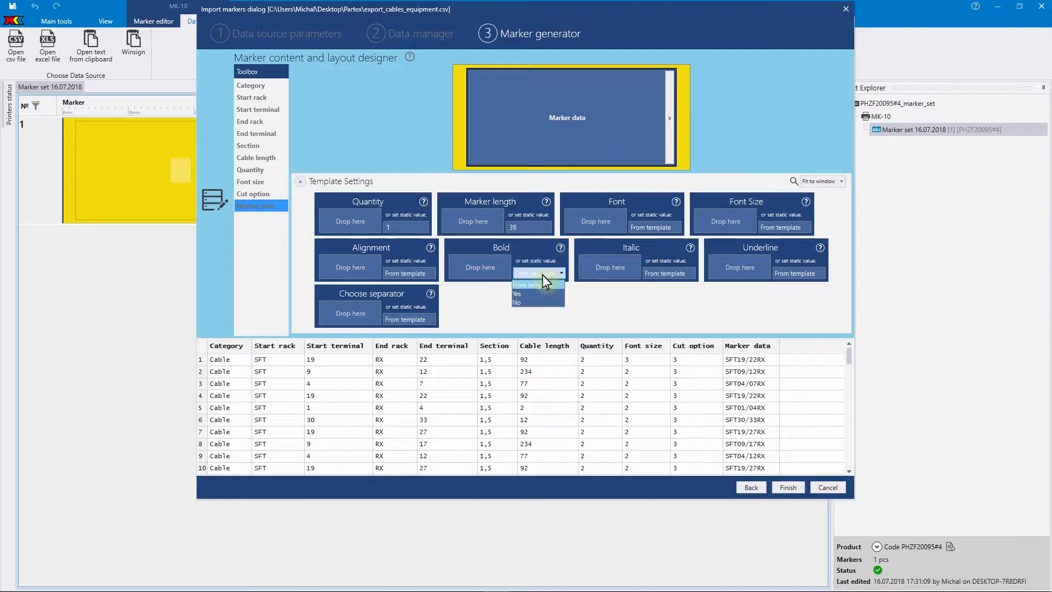
click(544, 293)
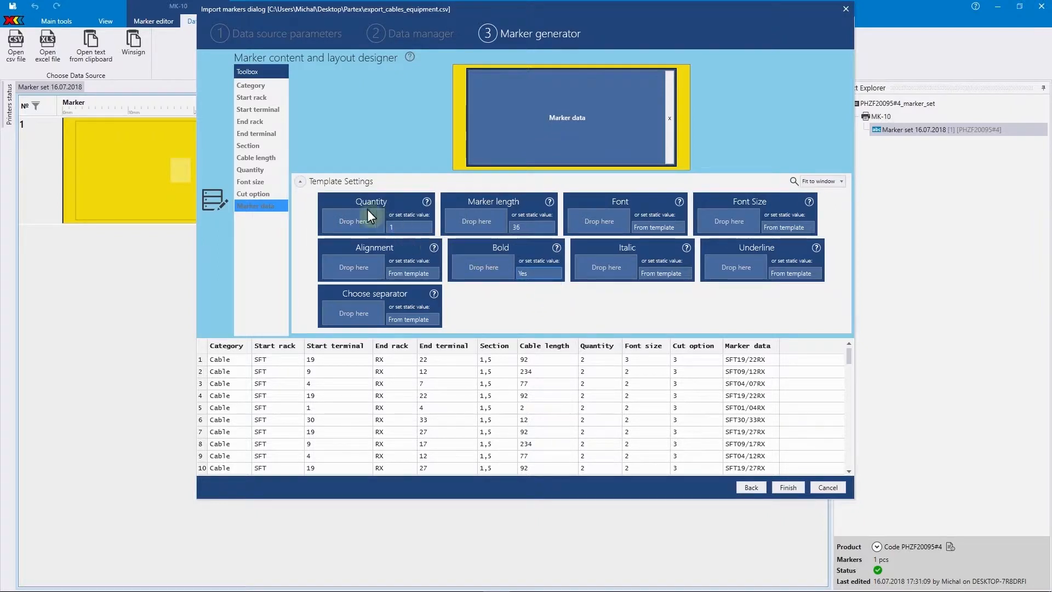
- Map the Quantity, Font size and Cut option columns to the Quantity, Font Size and Choose separator settings, and generate the markers
drag(279, 170, 355, 224)
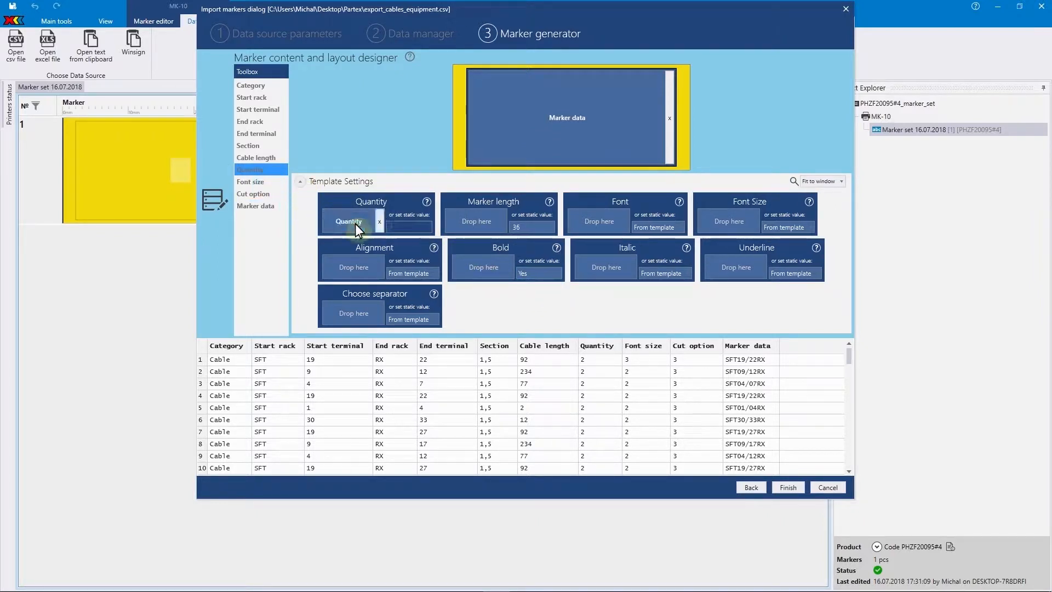
drag(279, 181, 728, 219)
drag(273, 194, 362, 312)
drag(282, 194, 606, 265)
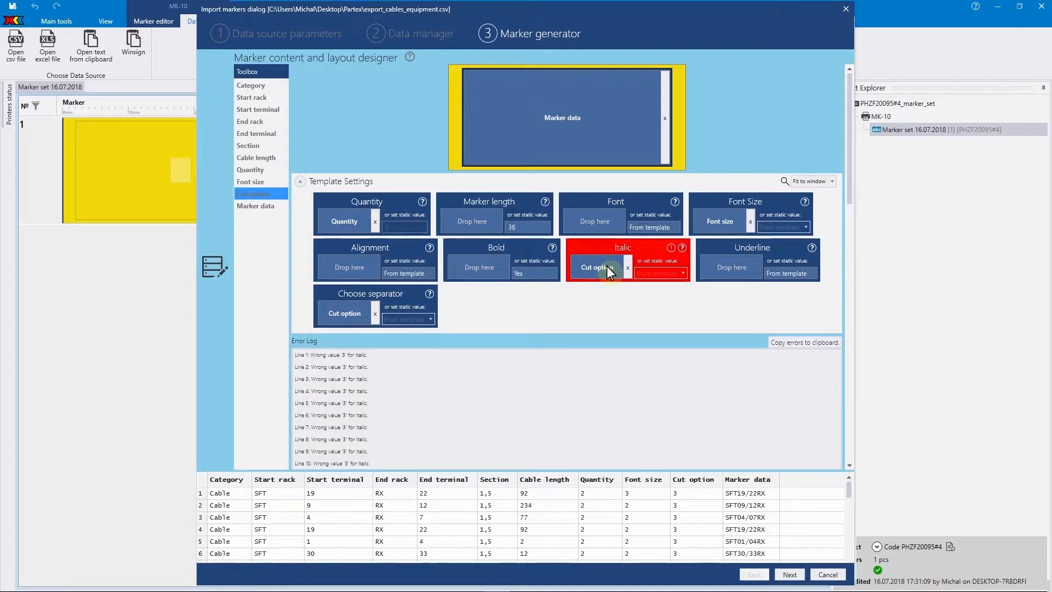
click(628, 267)
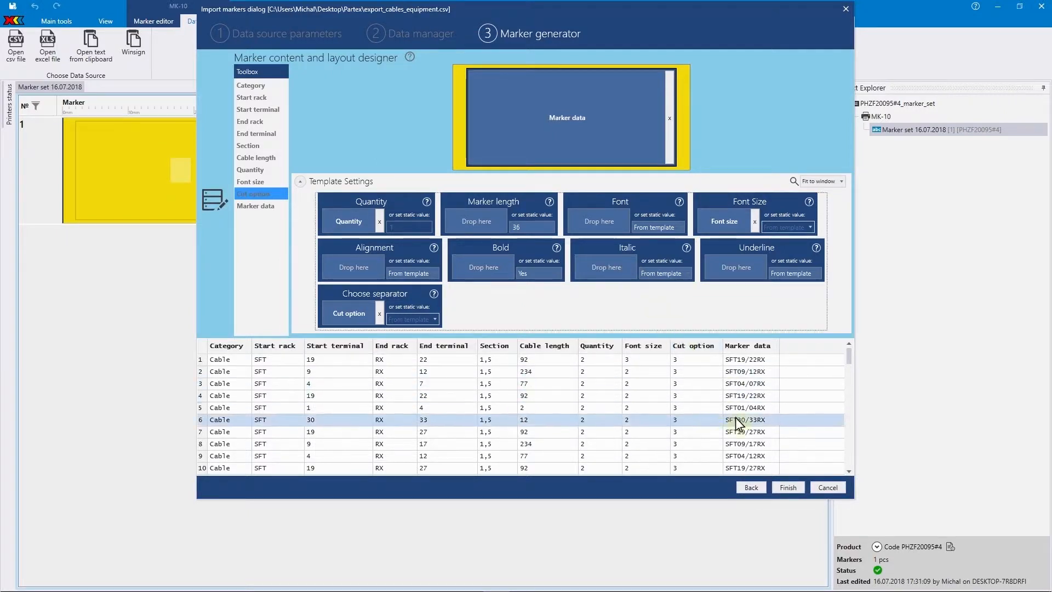
click(787, 487)
drag(823, 142, 824, 212)
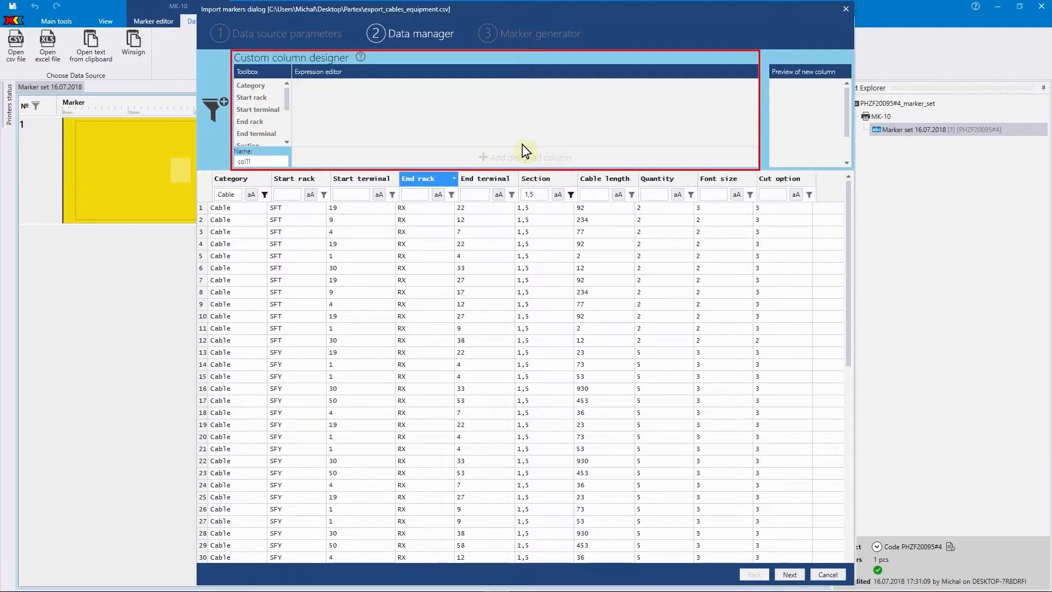
- Build a custom column expression from Start rack, Start terminal, End rack and End terminal, in that order
drag(251, 97, 330, 97)
drag(263, 109, 369, 110)
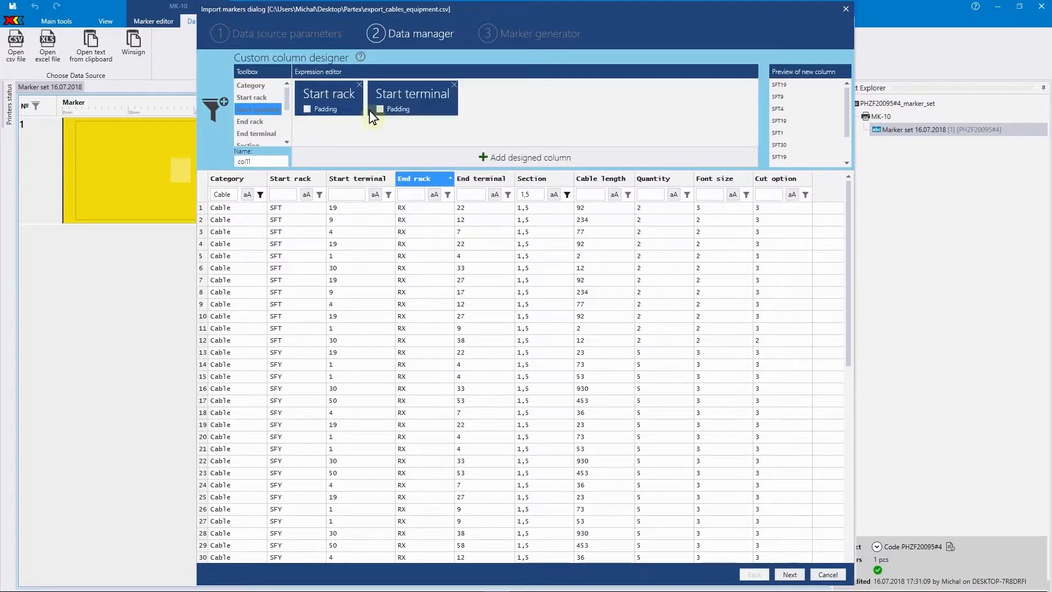
drag(265, 121, 463, 116)
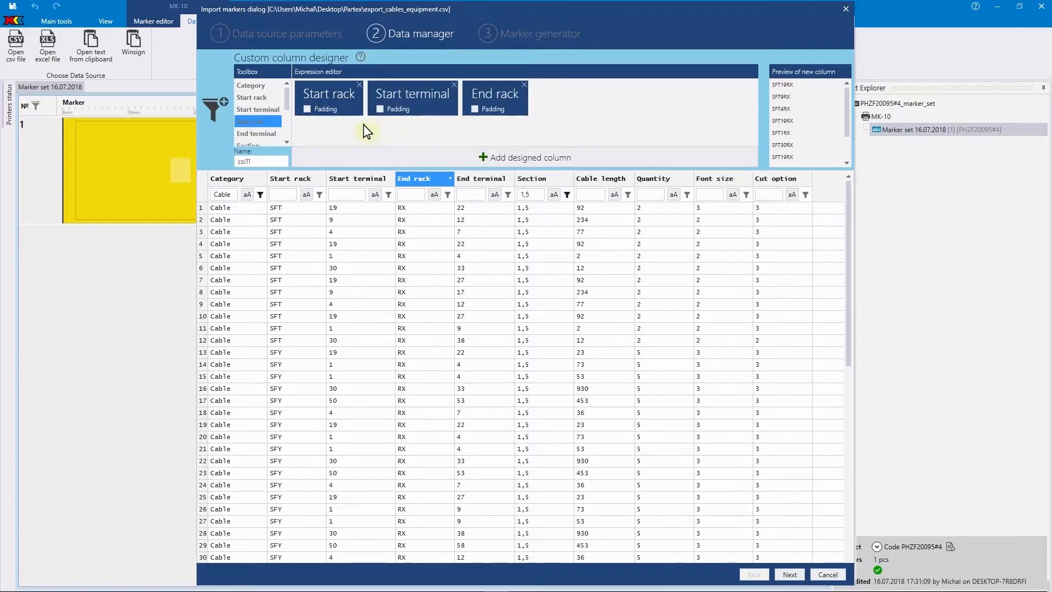
drag(255, 133, 534, 106)
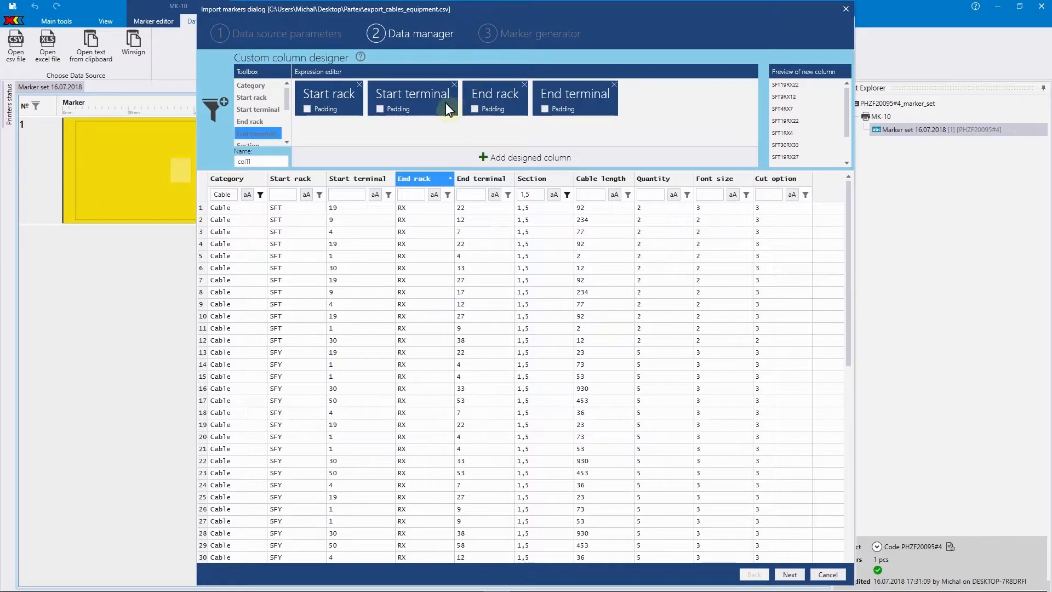
- Insert a custom text element containing "/" between Start terminal and End rack in the expression
drag(287, 100, 459, 111)
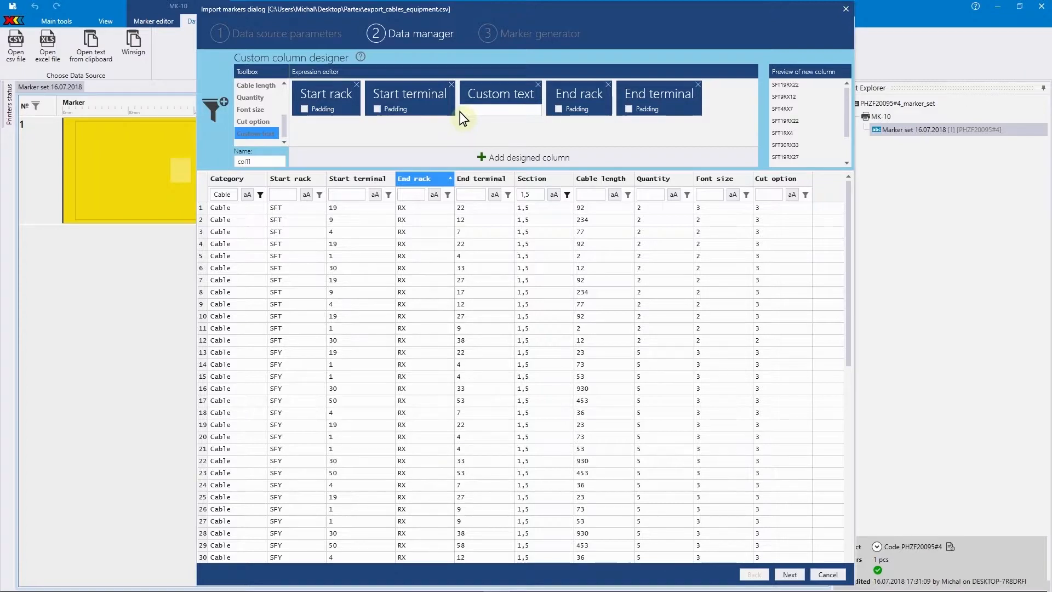
click(466, 111)
text(/)
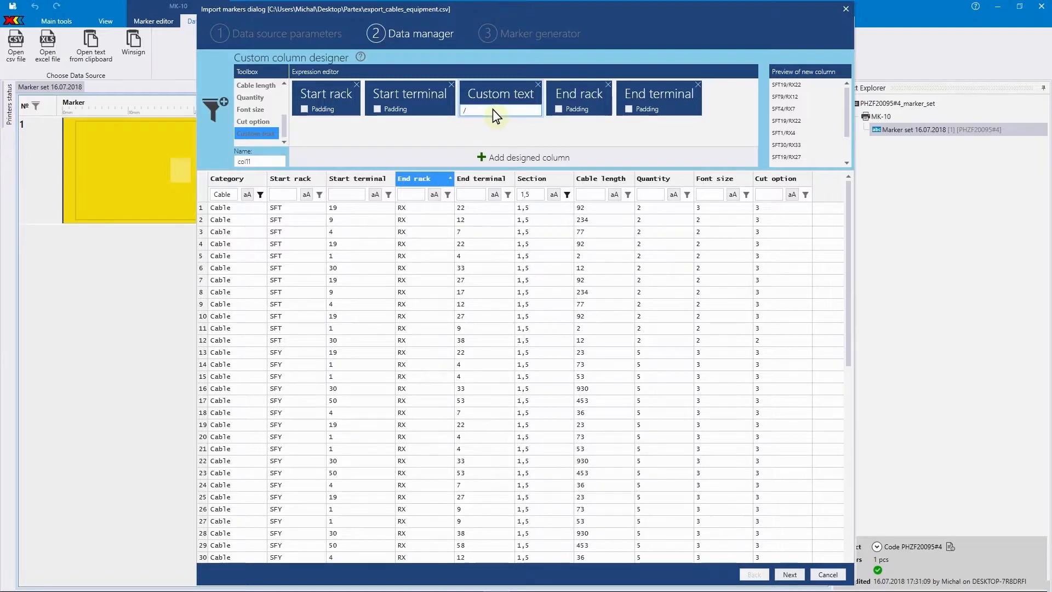
- Place End terminal before End rack and enable padding for both End terminal and Start terminal
drag(645, 95, 552, 104)
click(558, 109)
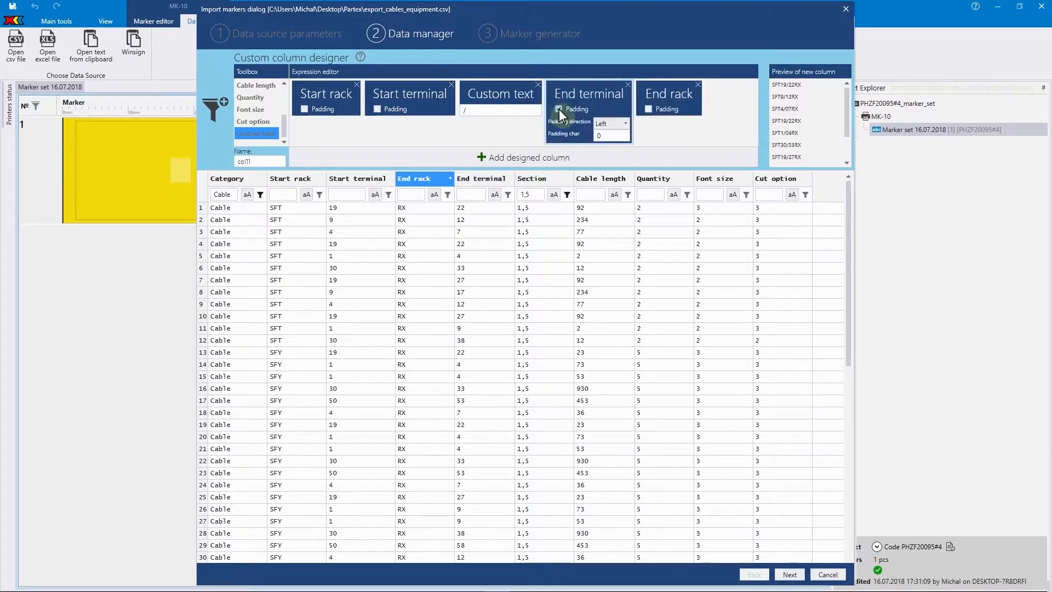
click(378, 108)
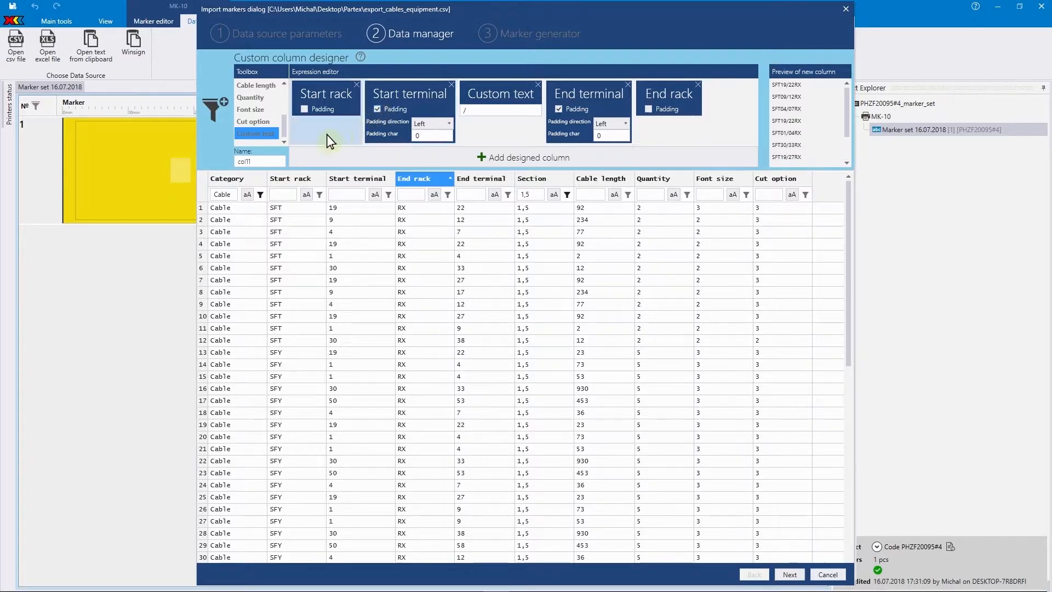
- Name the designed column Marker data, add it to the table and open it for editing
double_click(275, 163)
text(Marker data)
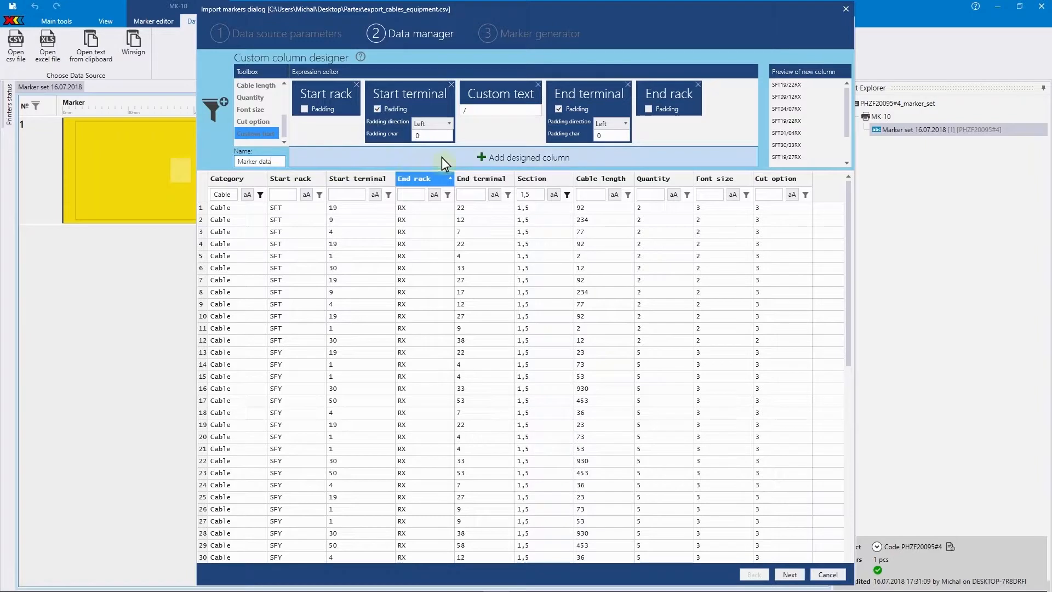
click(481, 158)
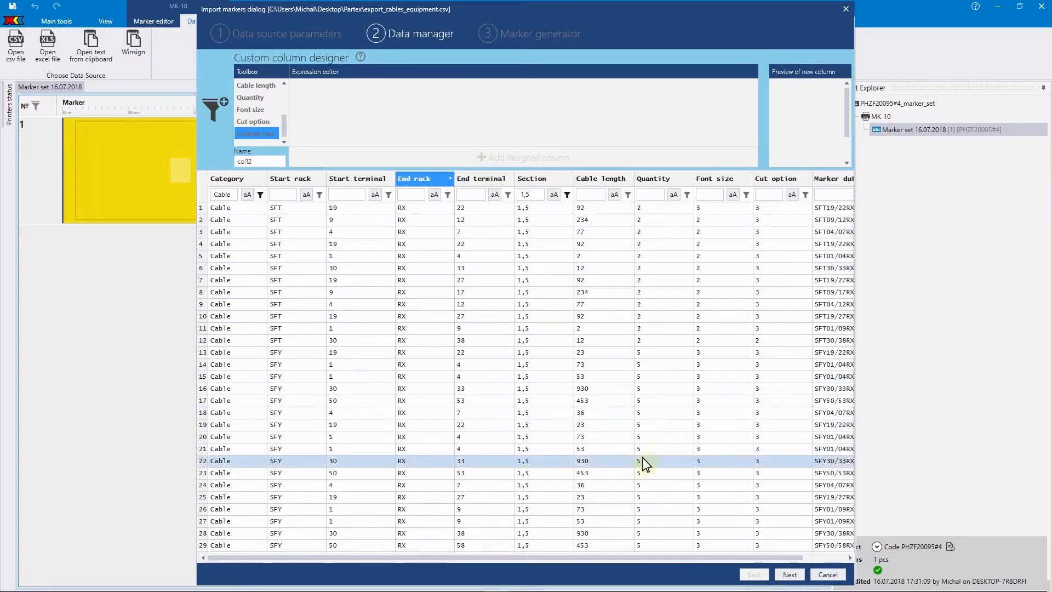
drag(696, 558, 718, 558)
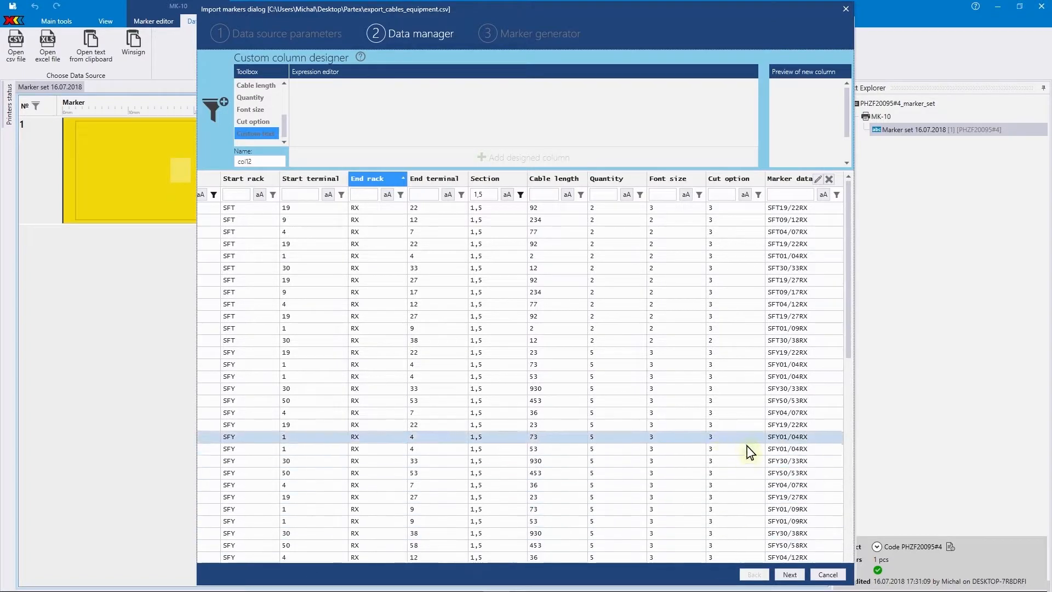
click(818, 179)
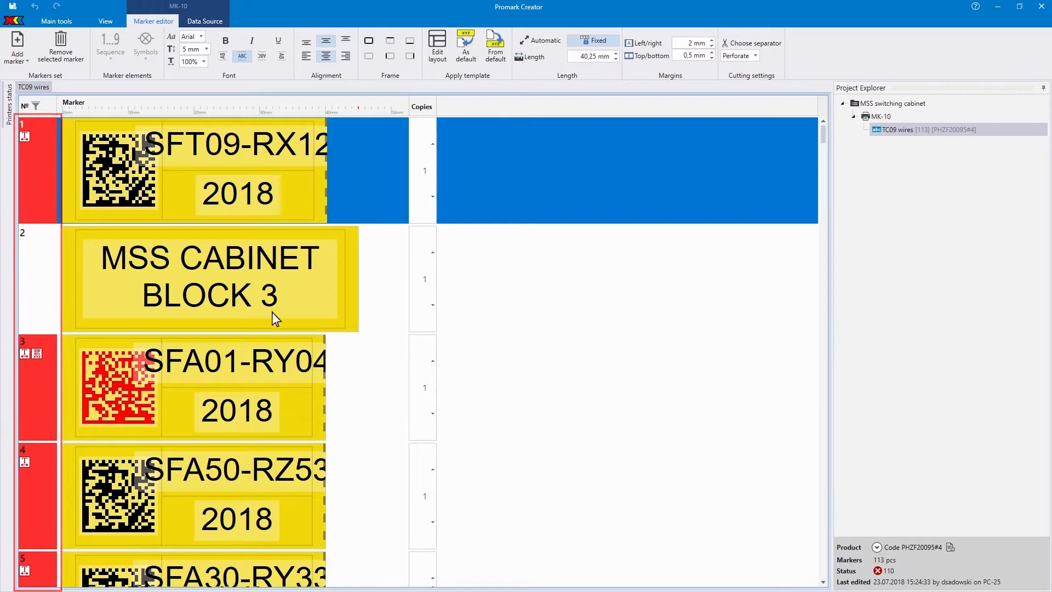
- Filter the TC09 wires markers to those whose text contains characters unsupported by the selected code format
mouse_move(27, 138)
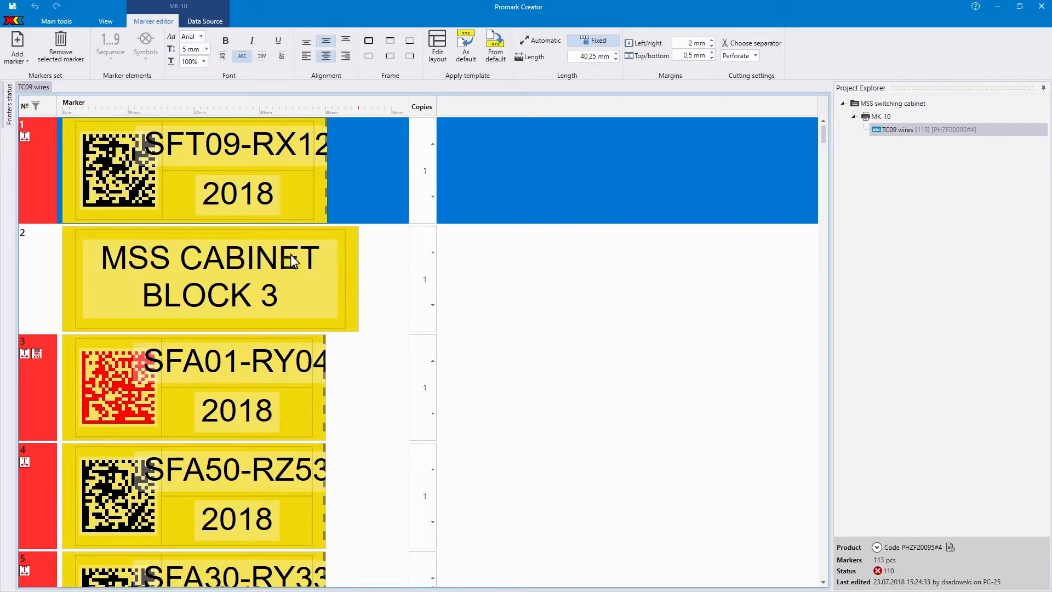
click(59, 21)
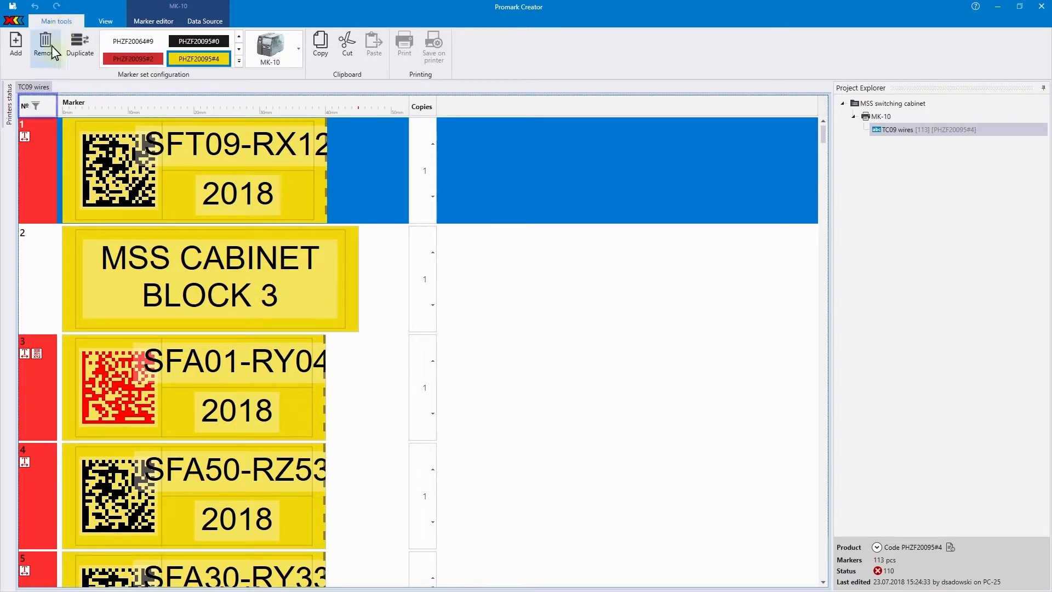
click(36, 106)
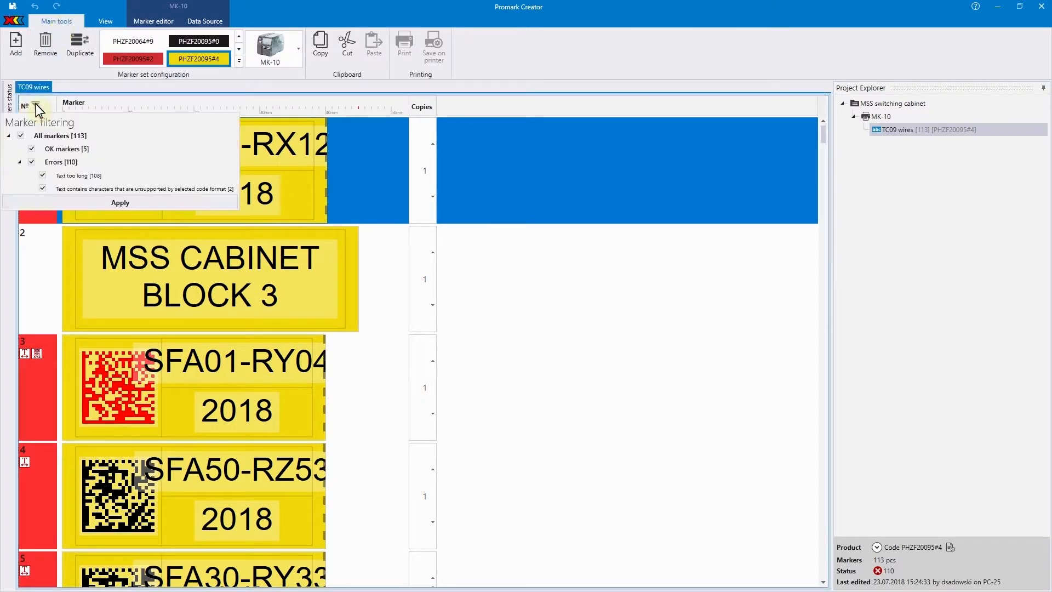
click(43, 187)
click(69, 202)
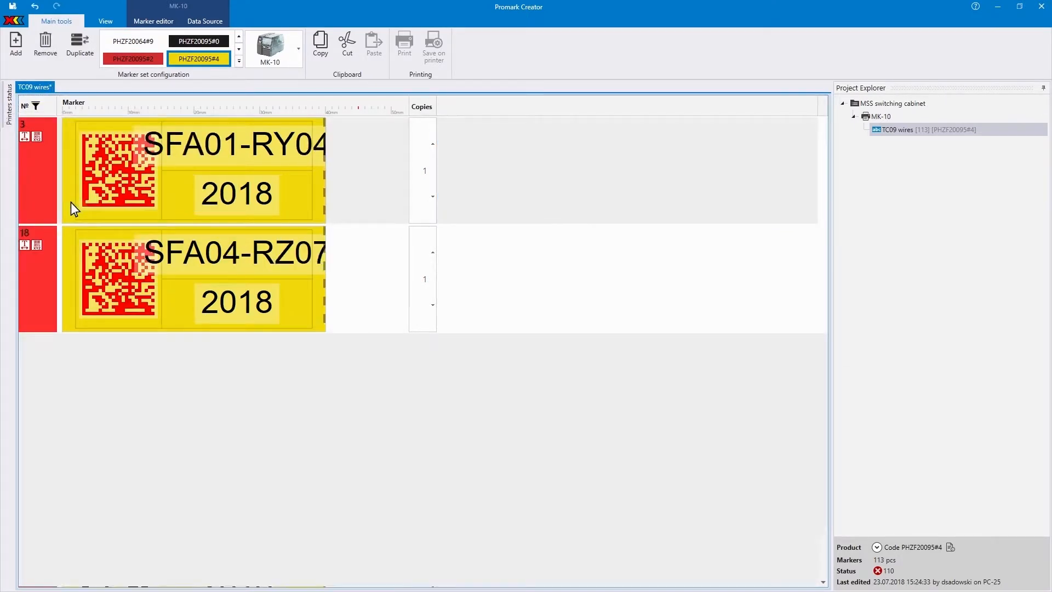
double_click(133, 181)
text(http:/)
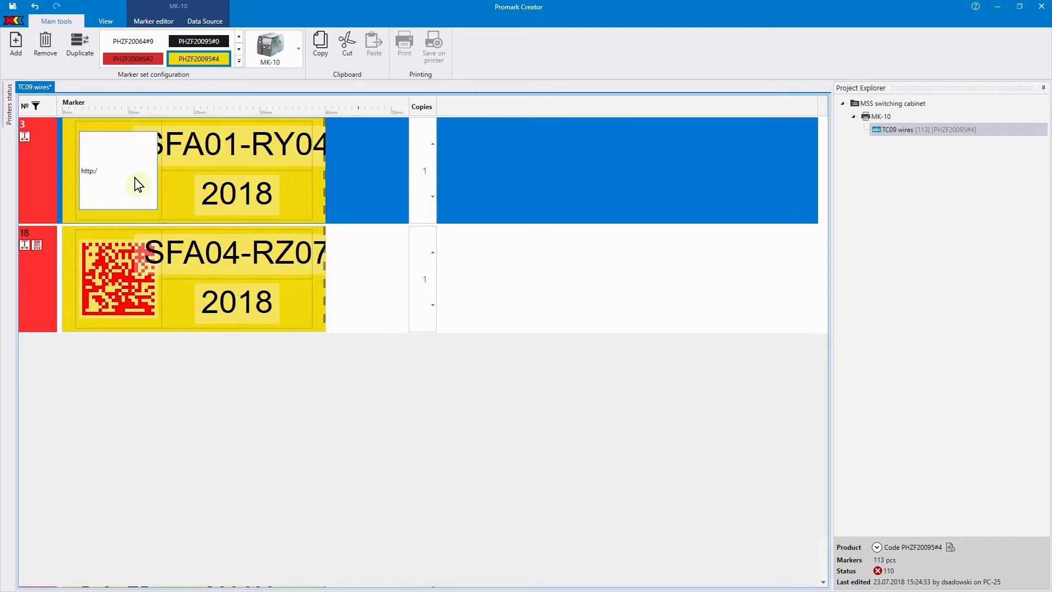
text(/www.partex.pl)
key(ctrl+a)
key(ctrl+c)
double_click(136, 290)
key(ctrl+v)
click(38, 170)
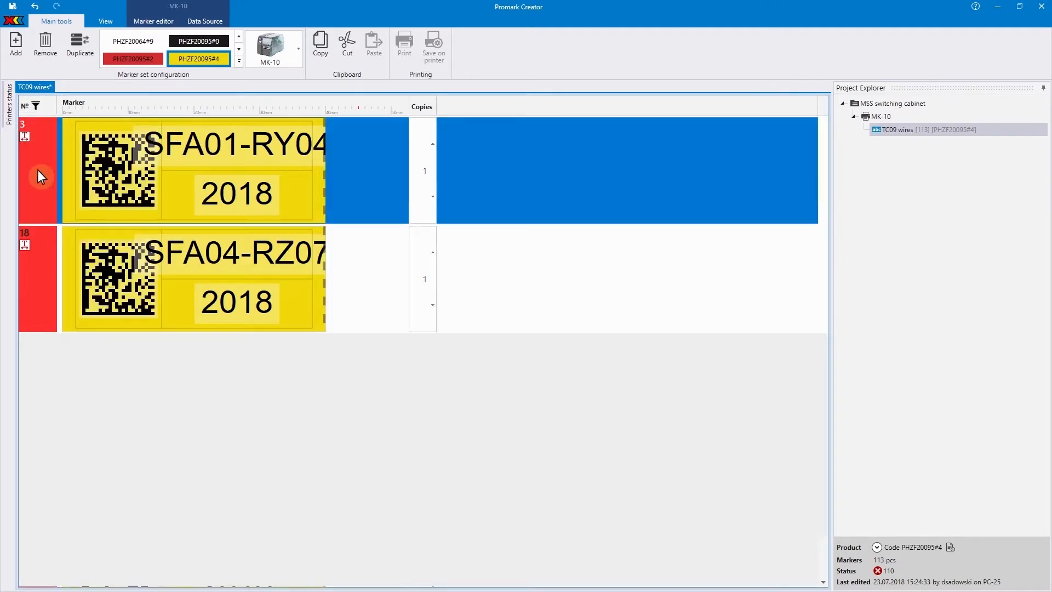
- Filter the marker set to the markers with the Text too long error
click(36, 105)
click(41, 148)
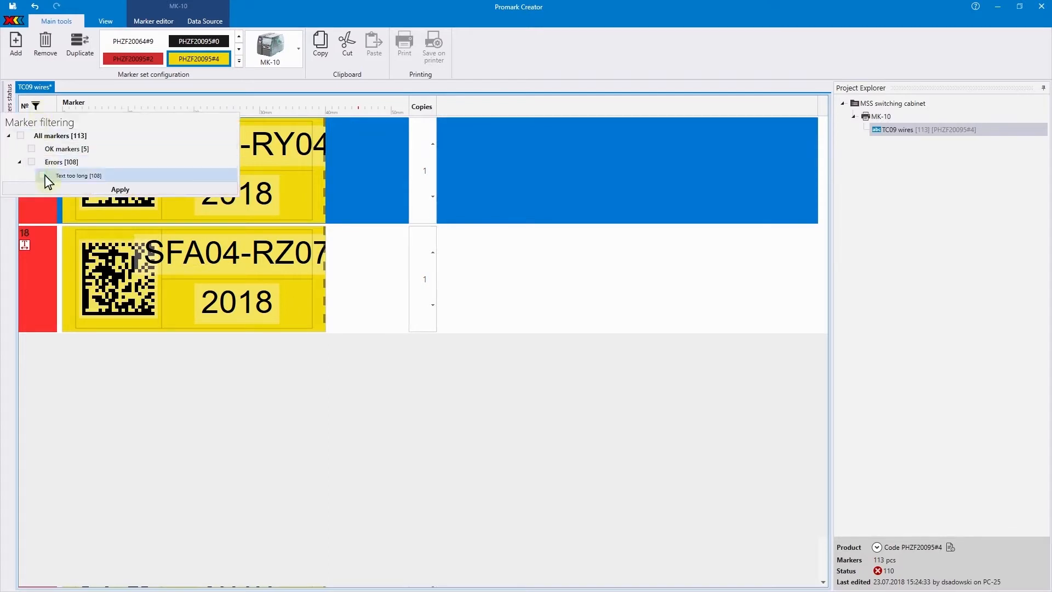
click(67, 190)
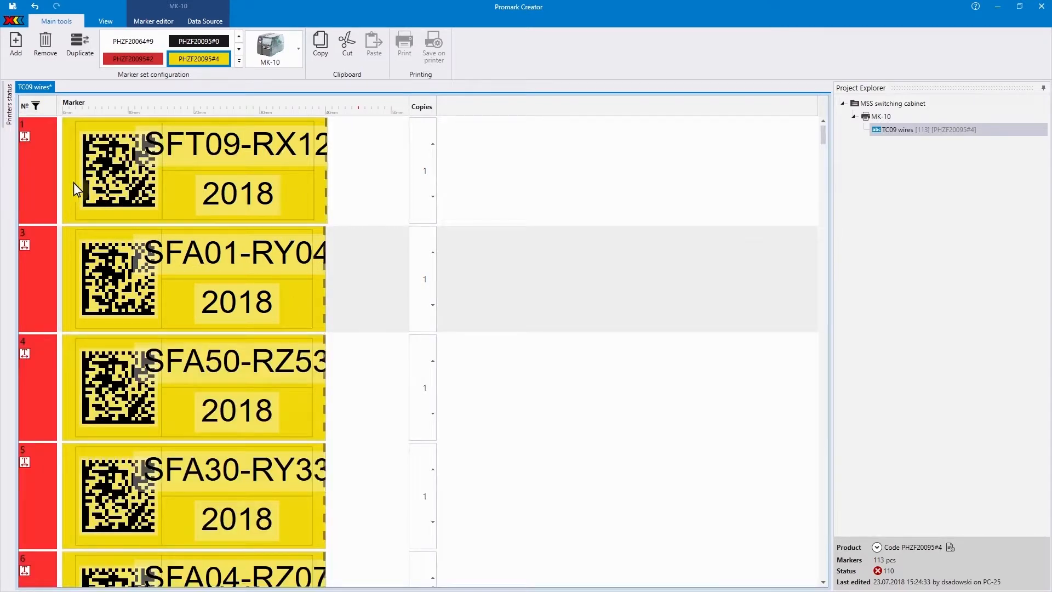
- Set the fixed length of all the filtered markers to 55 mm and reset the filter to show all markers
click(153, 20)
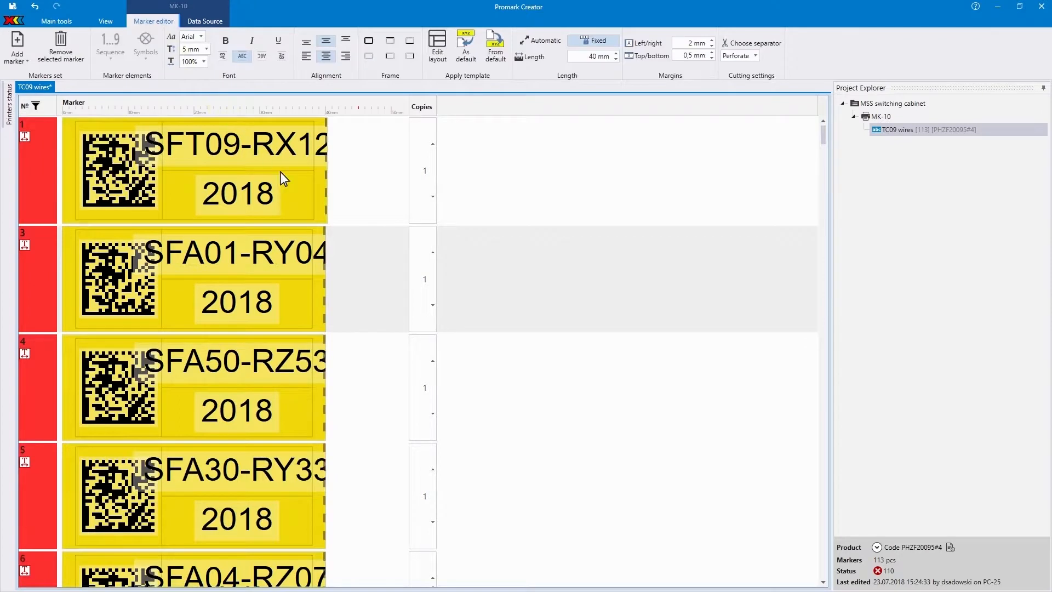
click(346, 251)
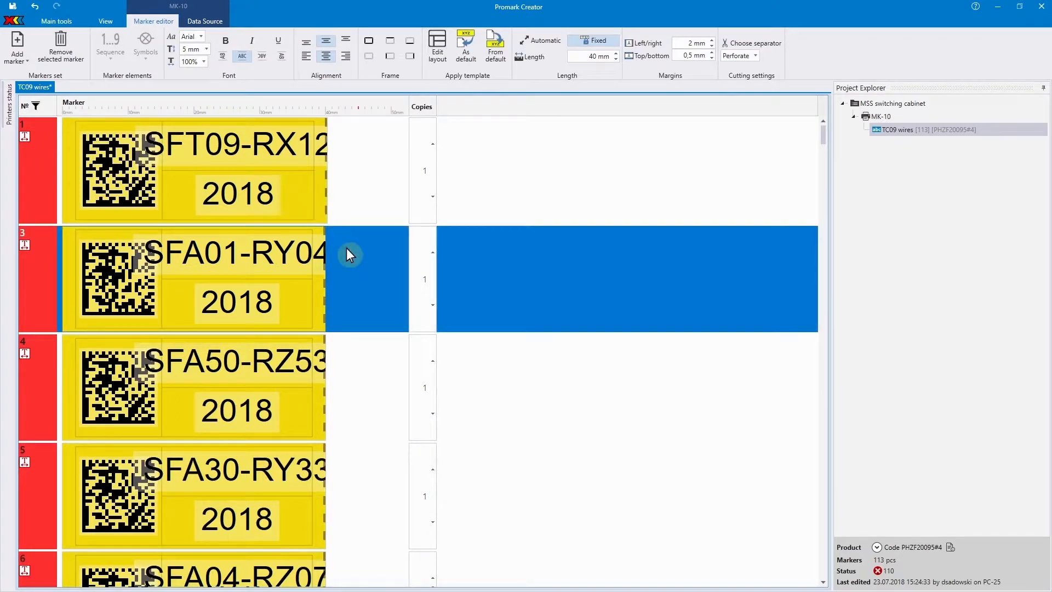
key(ctrl+a)
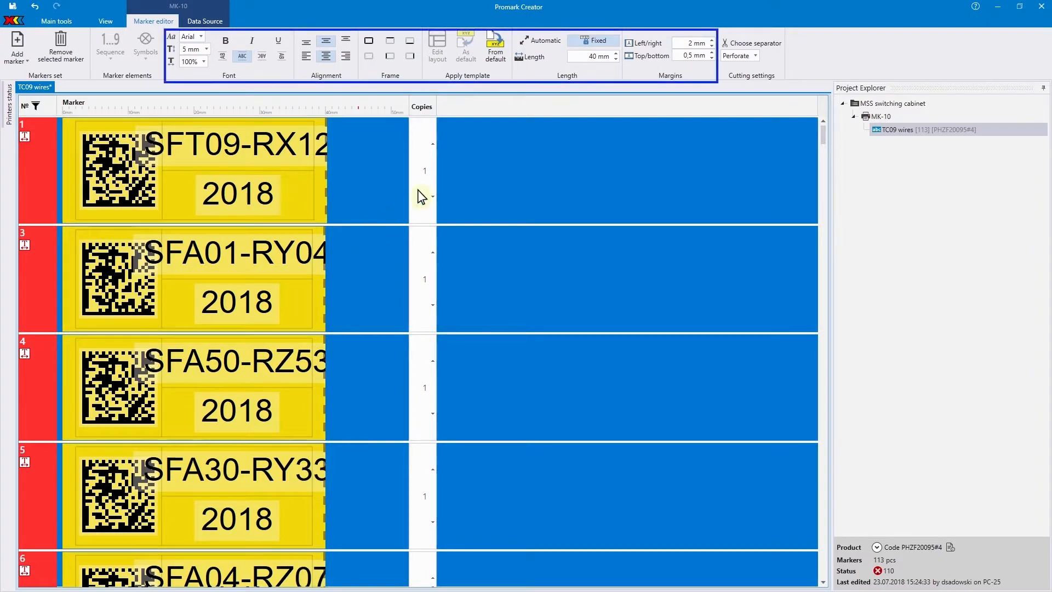
click(582, 56)
text(55)
key(Return)
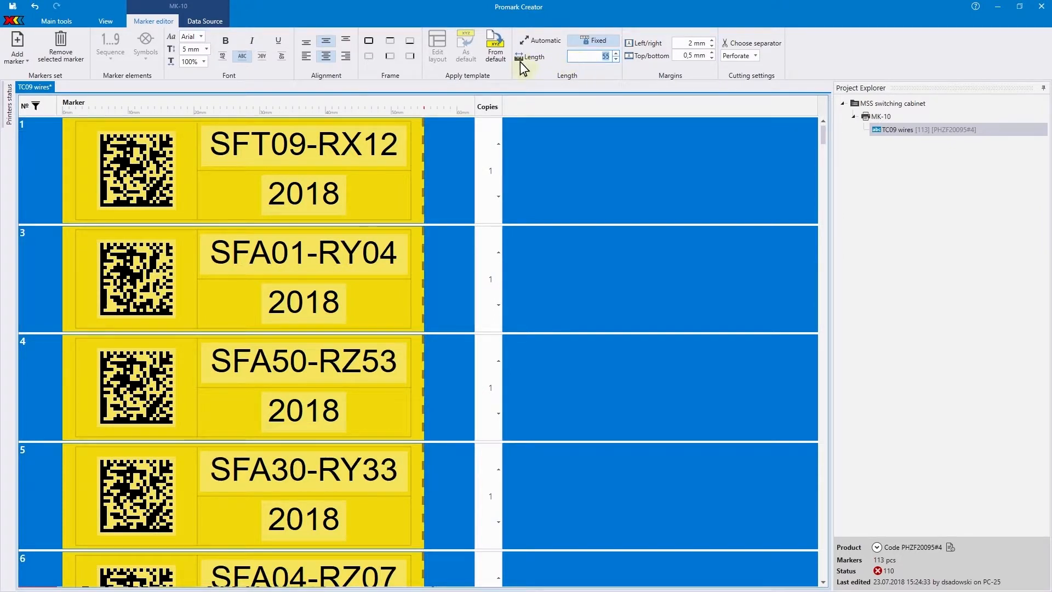
click(36, 105)
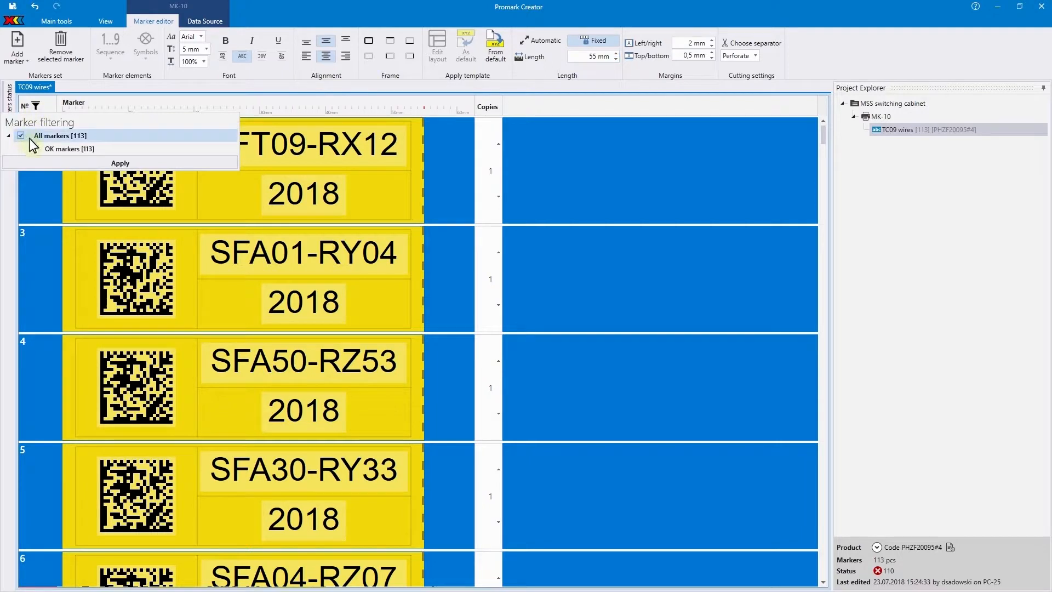
click(79, 163)
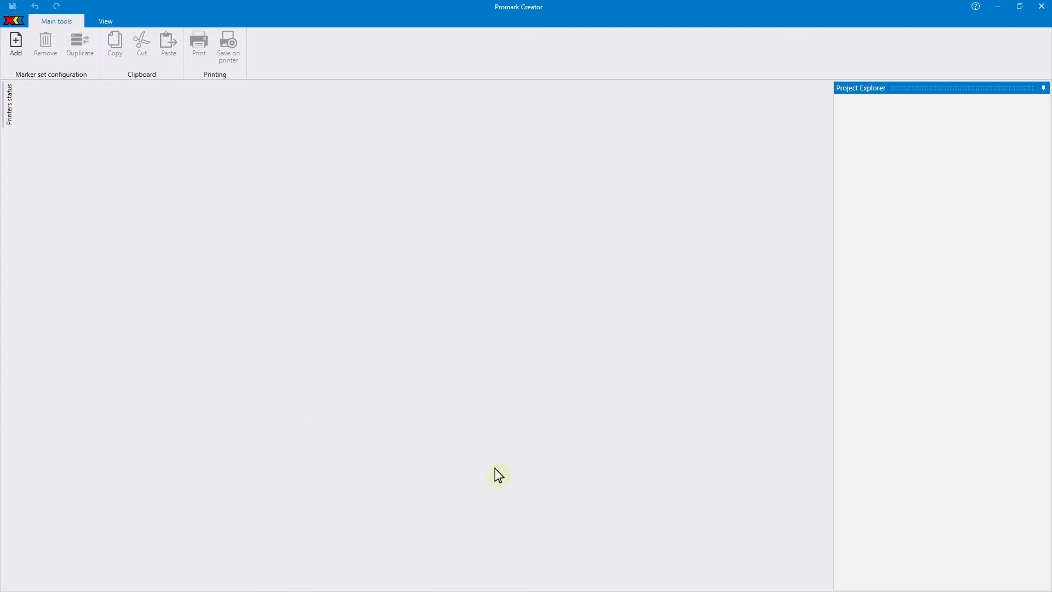
- Show the printers status list to check whether the connected printers are ready to print
mouse_move(10, 104)
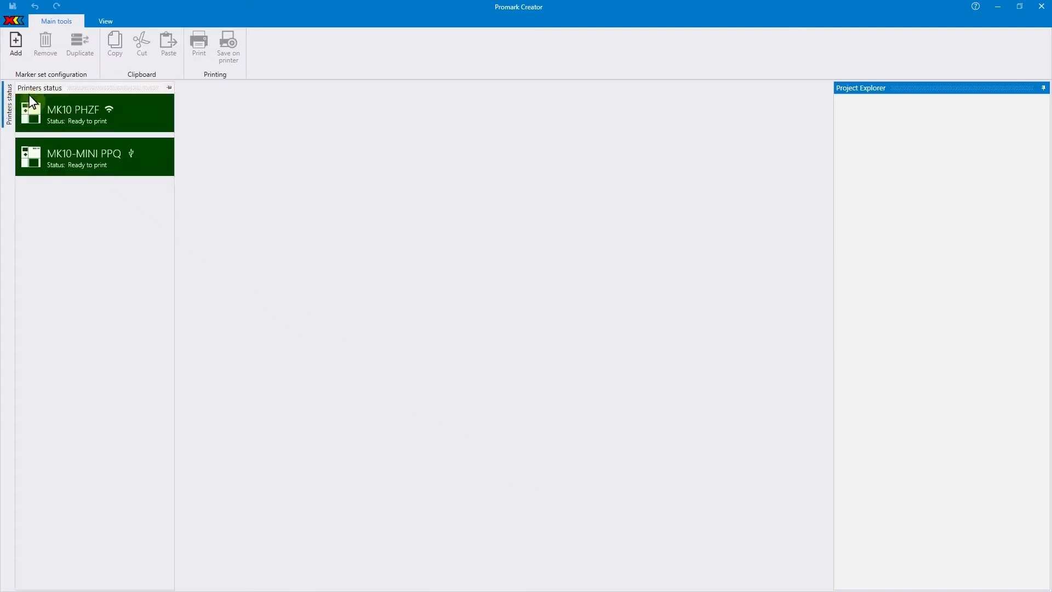
click(87, 90)
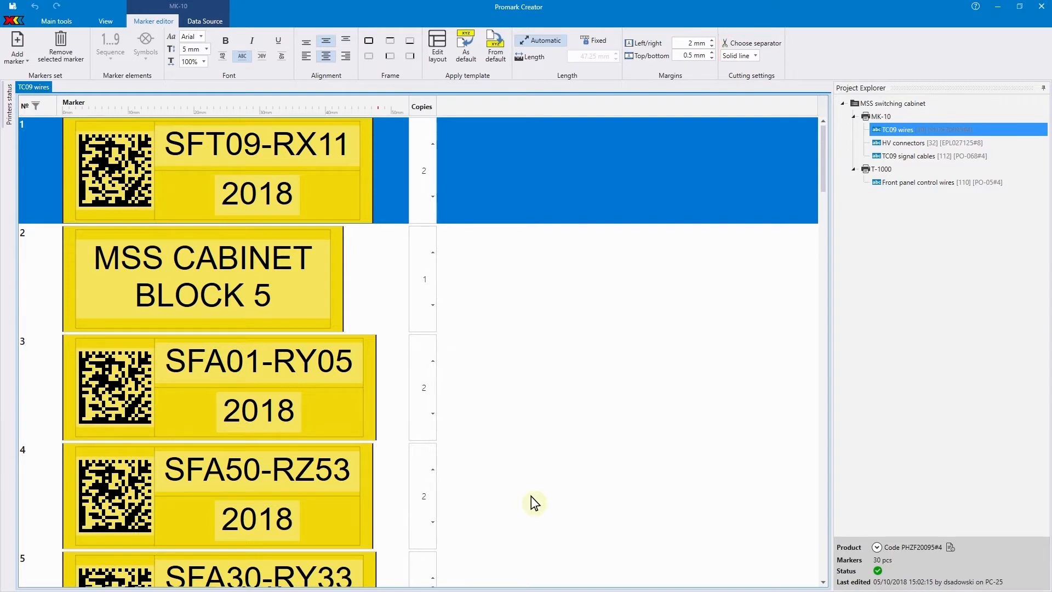
- Set the cutting separator of all markers in the TC09 wires set to Perforate
key(ctrl+a)
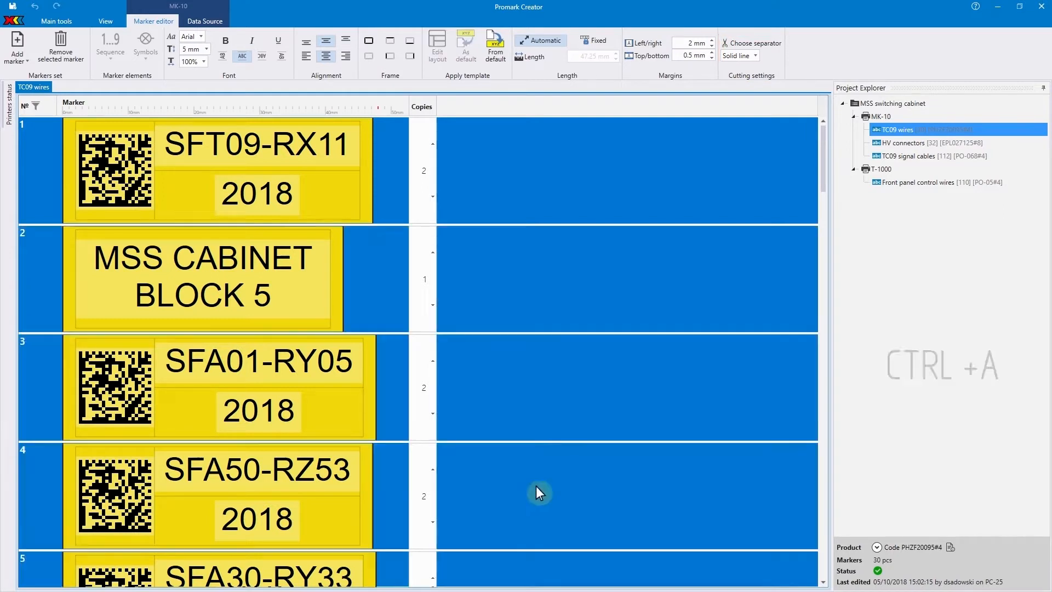
click(755, 55)
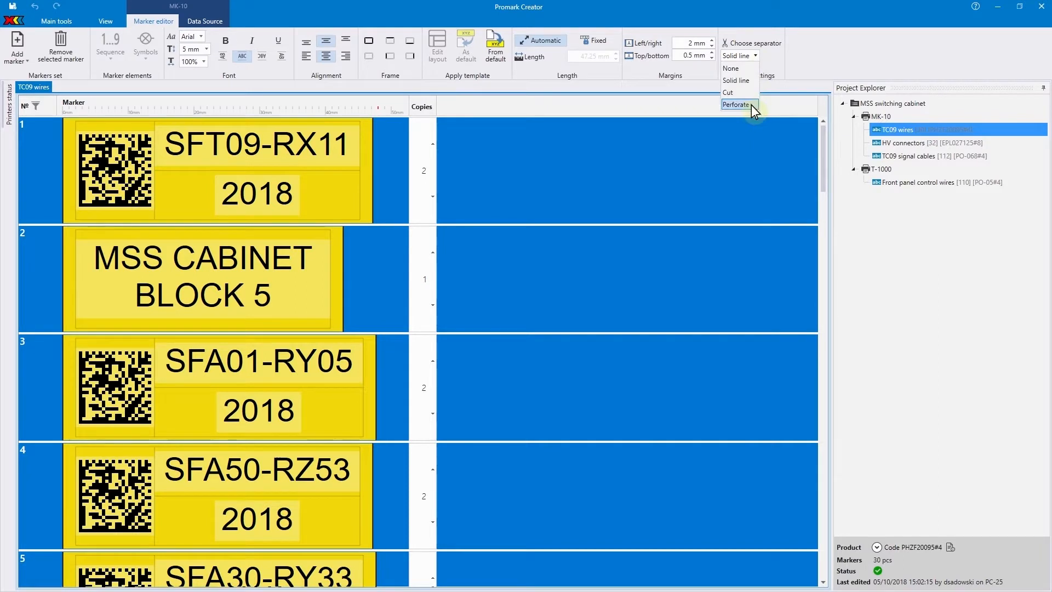
click(735, 104)
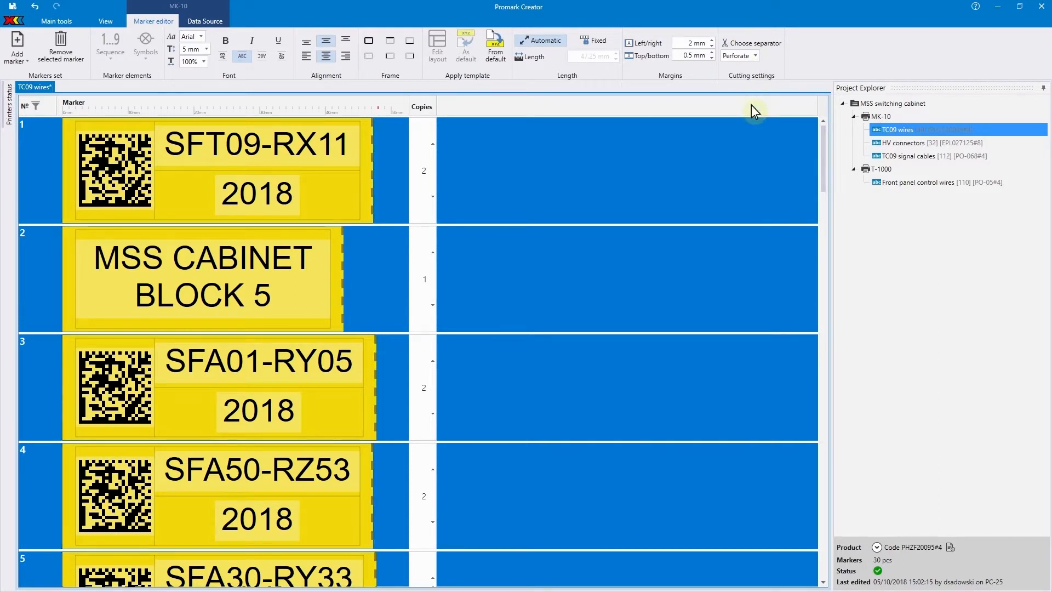
- Save the TC09 wires set for printing and print the first marker of the range 1-20,21,22 as a test
click(64, 22)
click(405, 50)
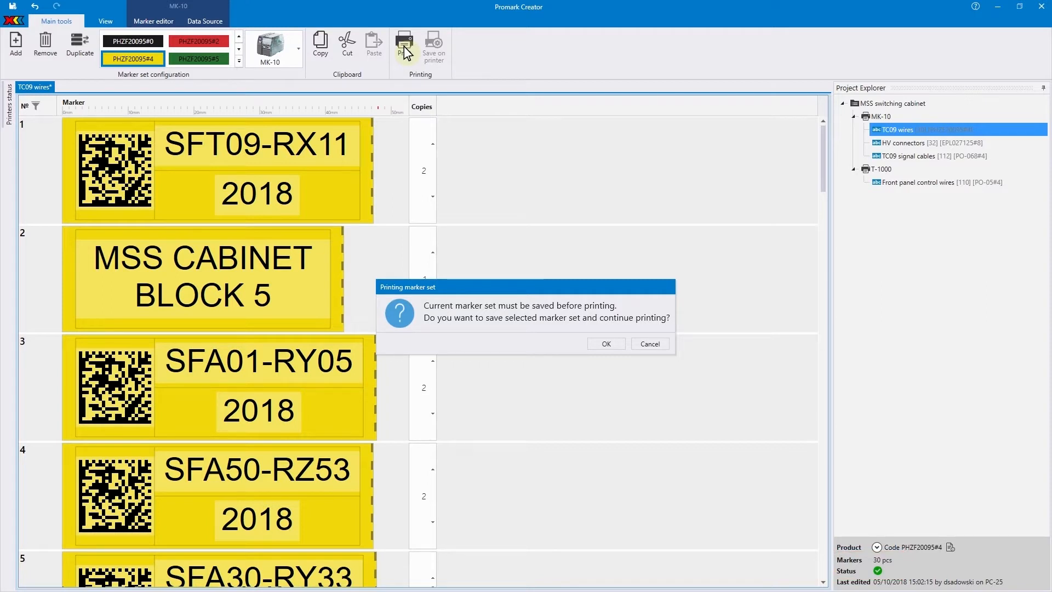
click(605, 343)
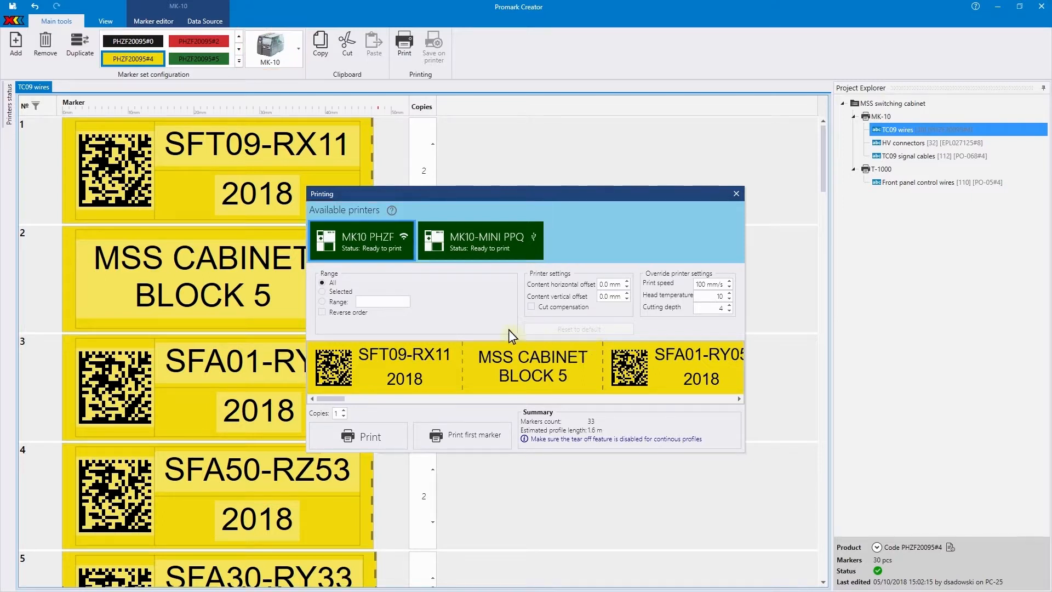
click(359, 304)
text(1-20,21,22)
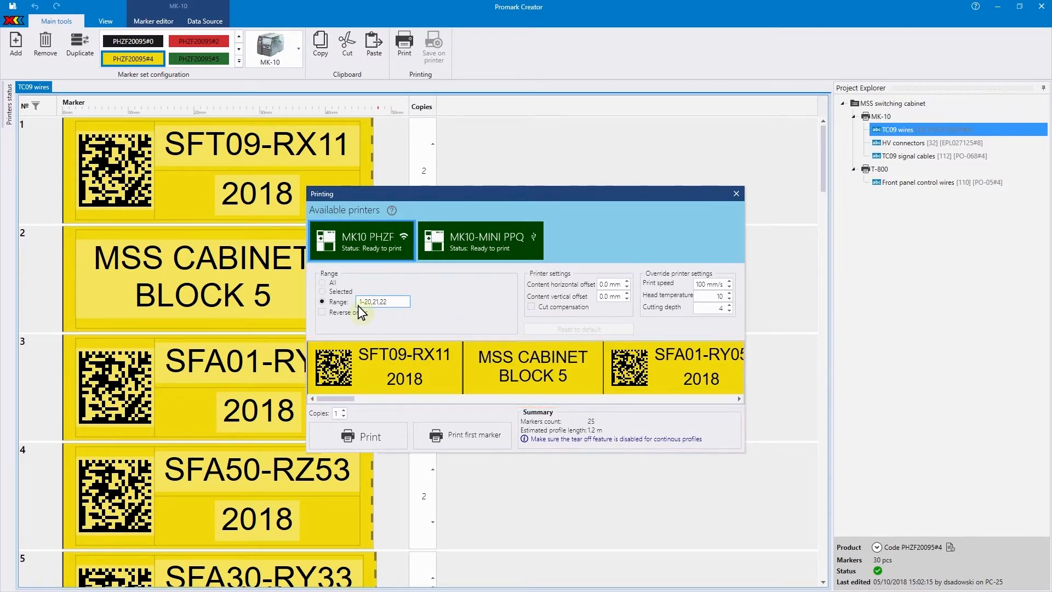
click(449, 436)
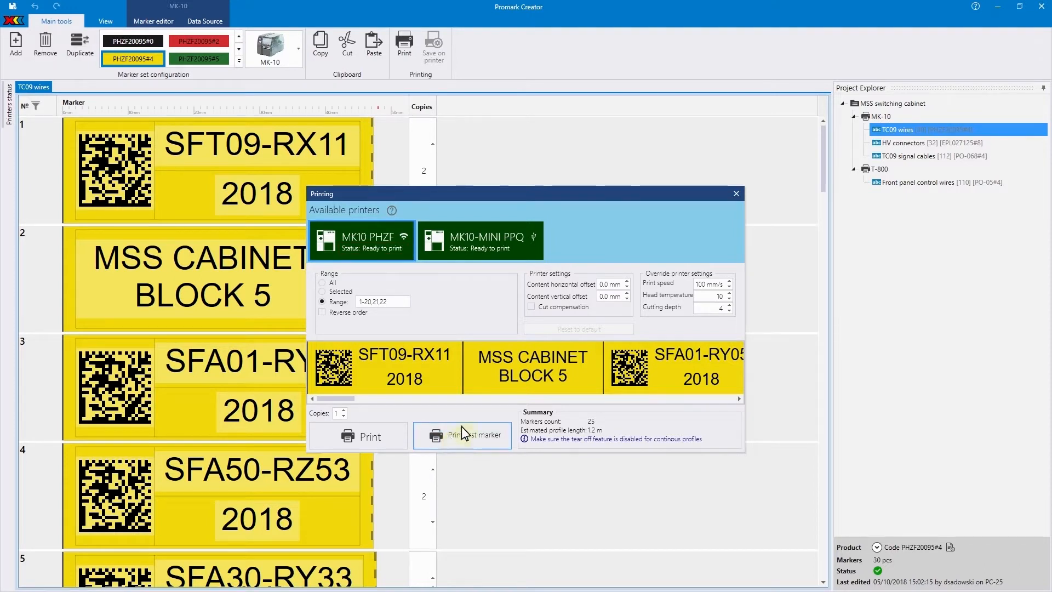
- Set the content offsets to 1.0 mm horizontal and 0.5 mm vertical and the cutting depth to 5, and print the range
click(627, 282)
click(628, 282)
click(627, 281)
click(628, 282)
click(627, 282)
click(627, 282)
click(628, 281)
click(627, 282)
click(627, 282)
click(627, 281)
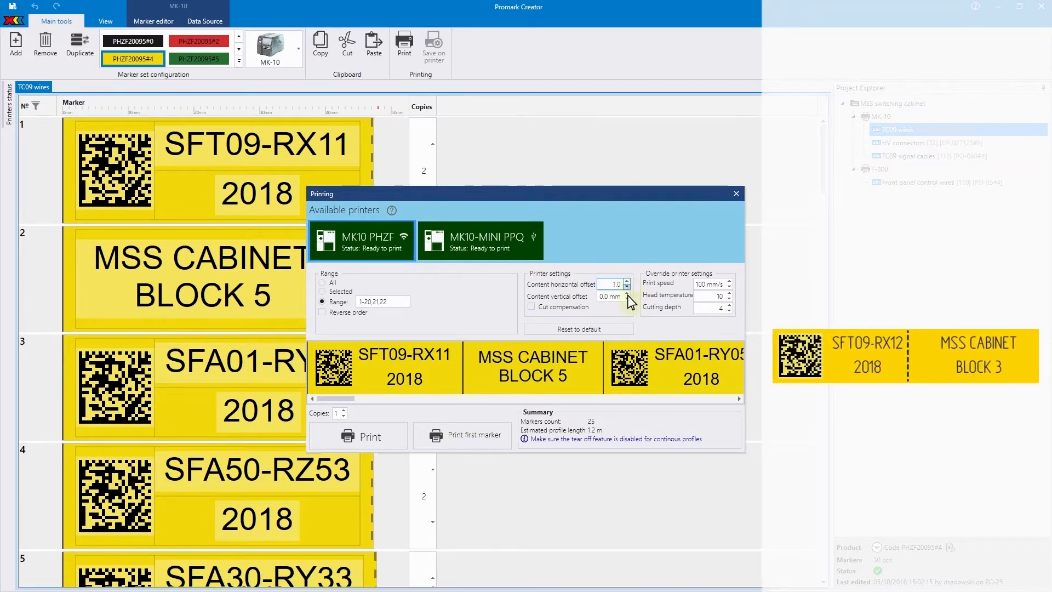
click(627, 294)
click(627, 294)
click(627, 294)
click(627, 294)
click(628, 293)
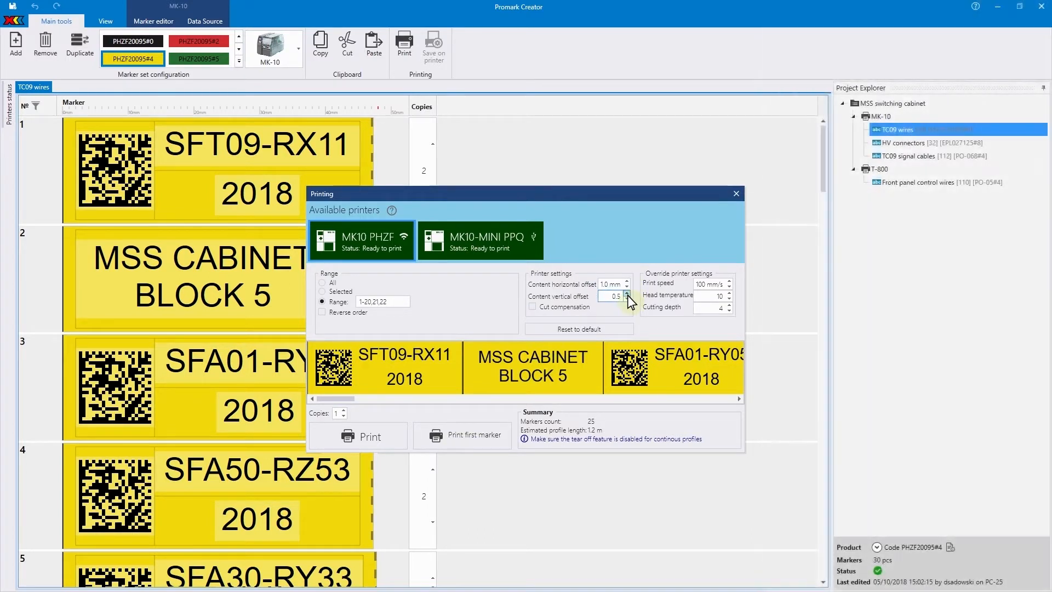
click(729, 305)
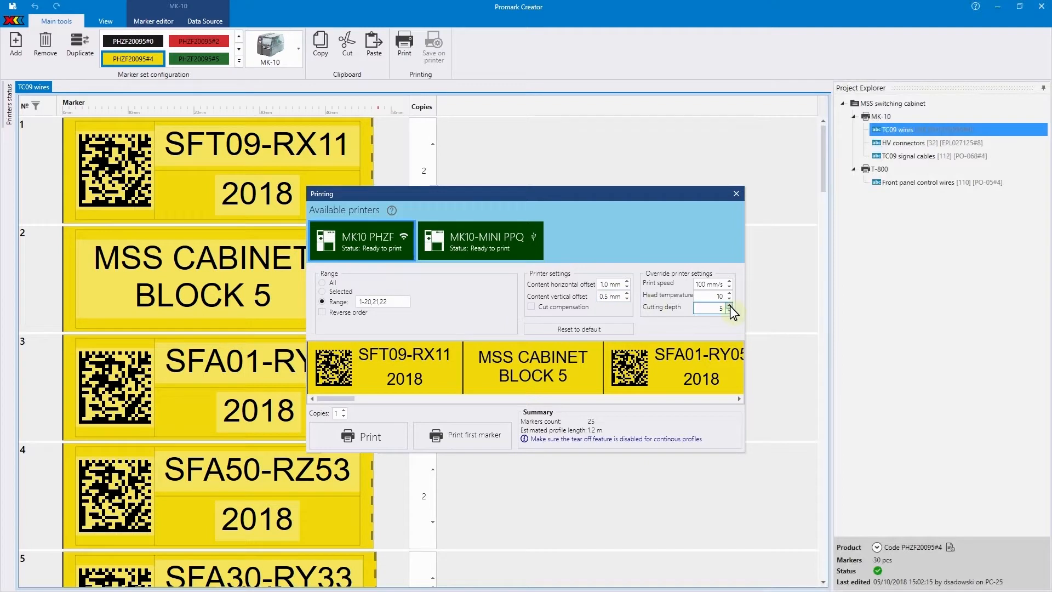
click(368, 435)
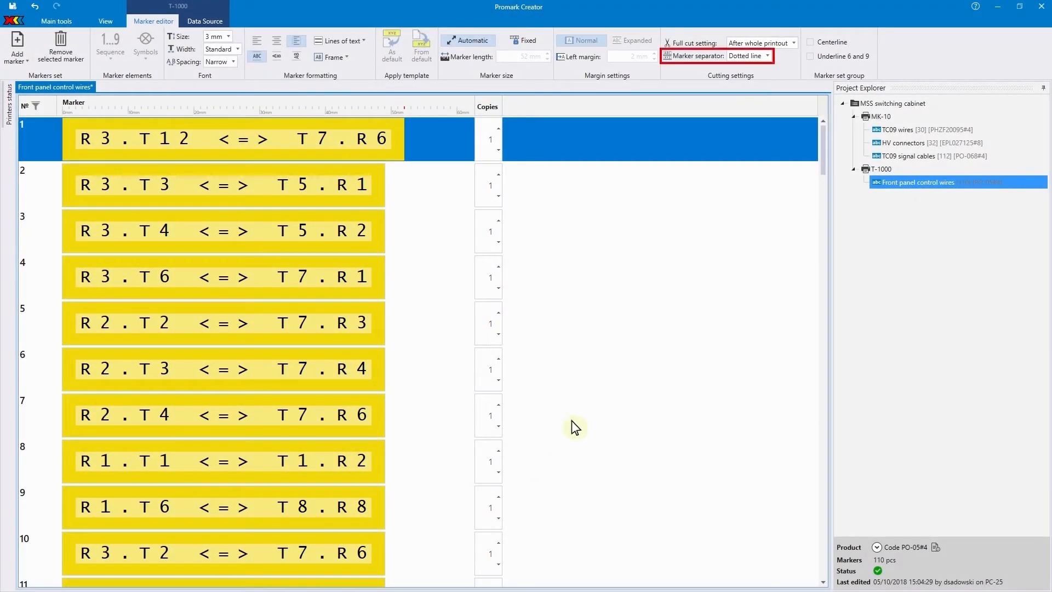
- Set the marker separator of the Front panel control wires to Half cut and save the set for printing
click(768, 56)
click(764, 80)
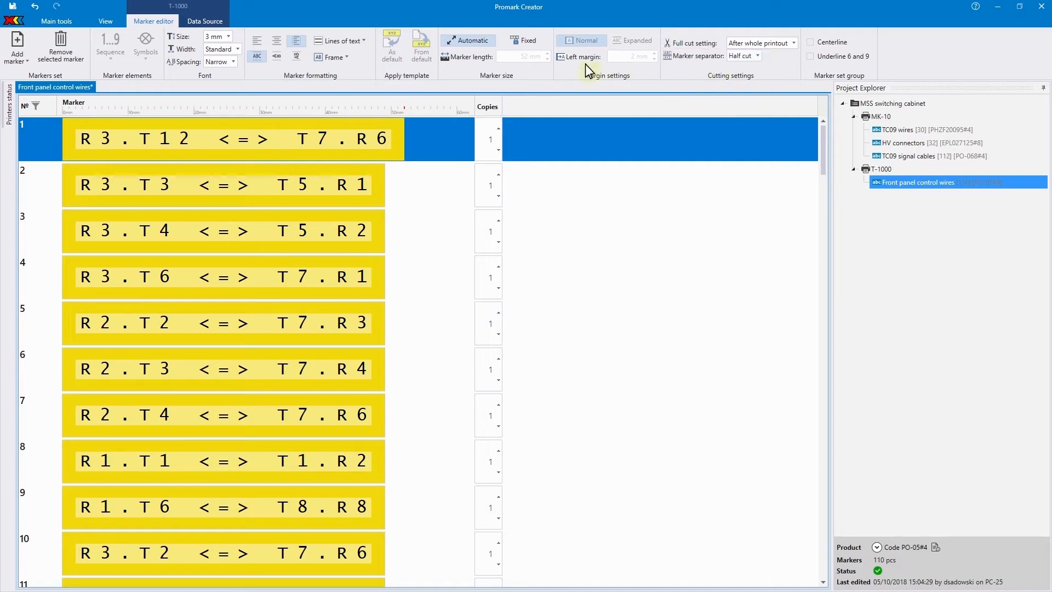
click(56, 21)
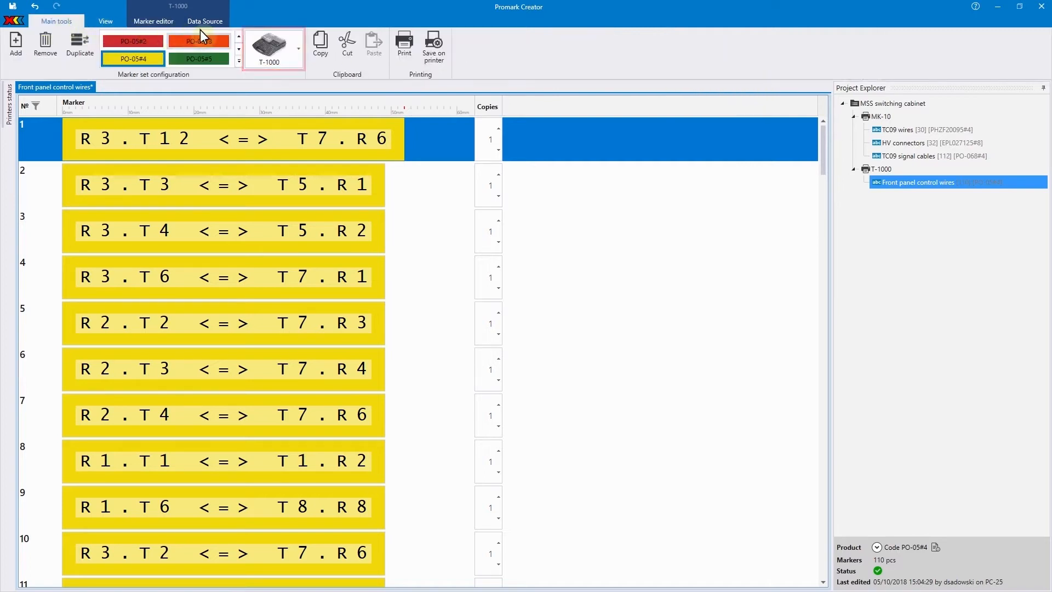
click(404, 48)
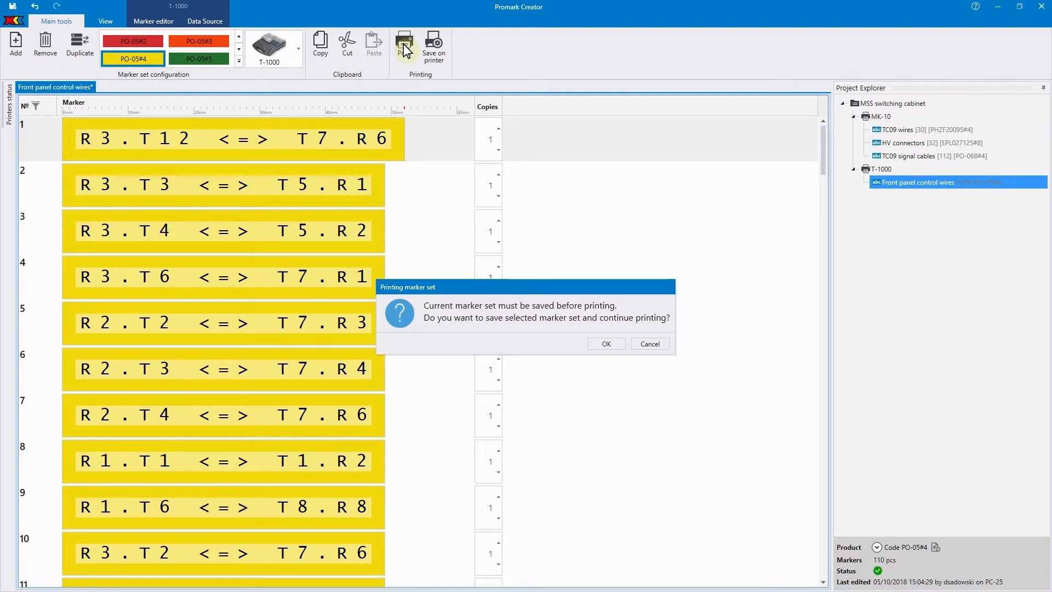
click(605, 344)
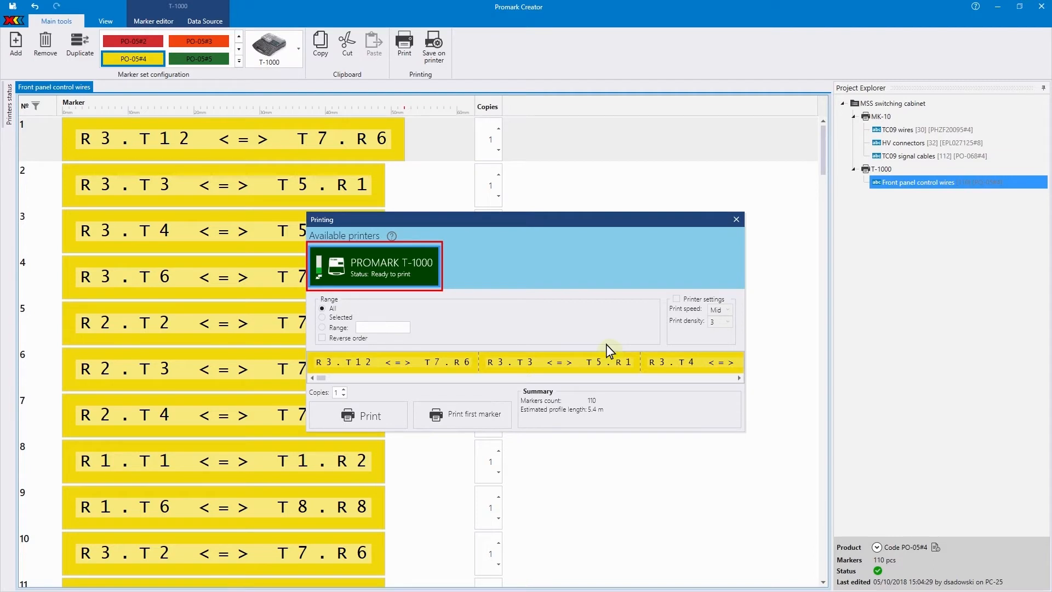
- Set the print range to 1-20,30,31 and the number of copies to 2
click(323, 328)
click(380, 328)
text(1-20,30,31)
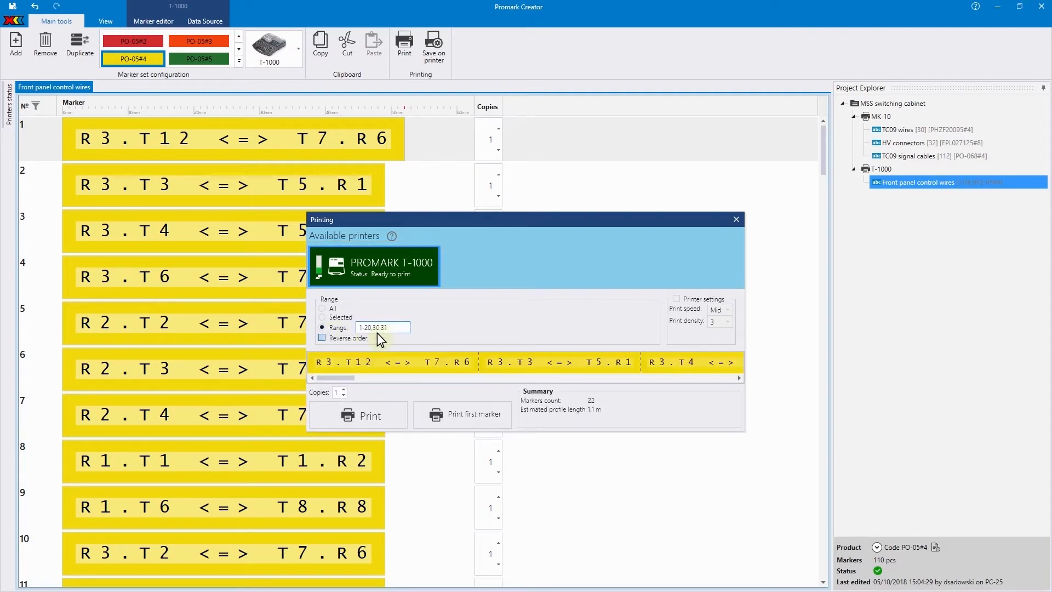
click(344, 389)
- Enable custom printer settings with print density 4, and print the first marker as a test followed by the whole range
click(677, 300)
click(725, 323)
click(498, 417)
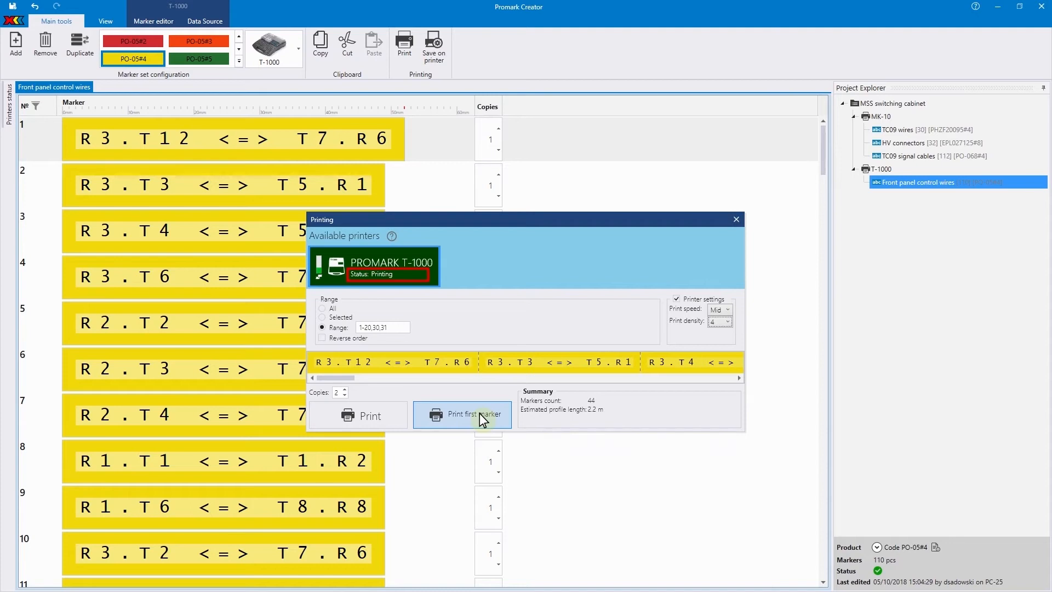
click(375, 415)
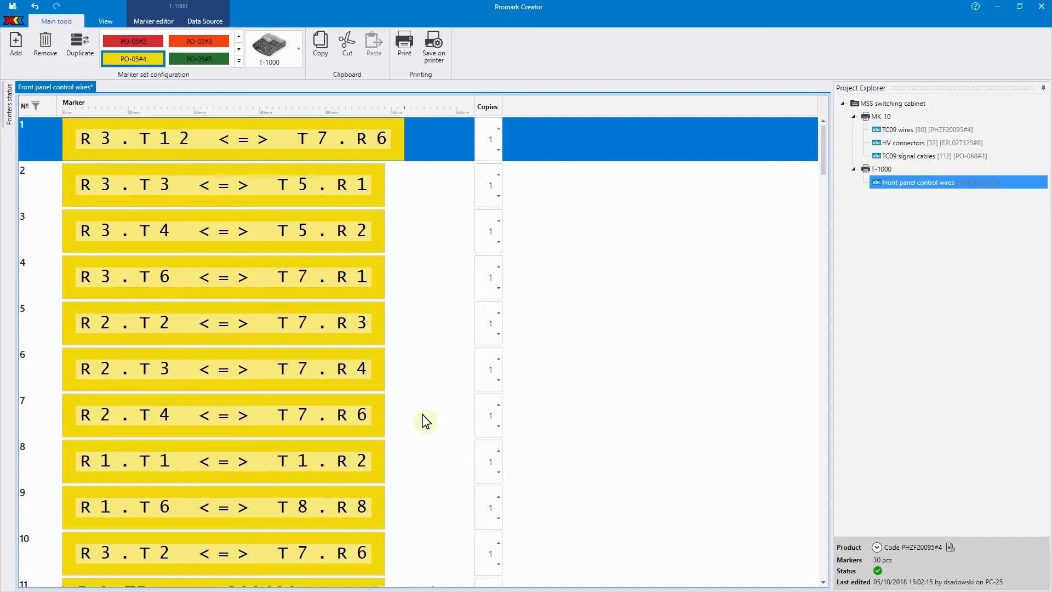
- Pin the printers status list open and print all markers of the Front panel control wires set on the PROMARK T-1000
click(8, 103)
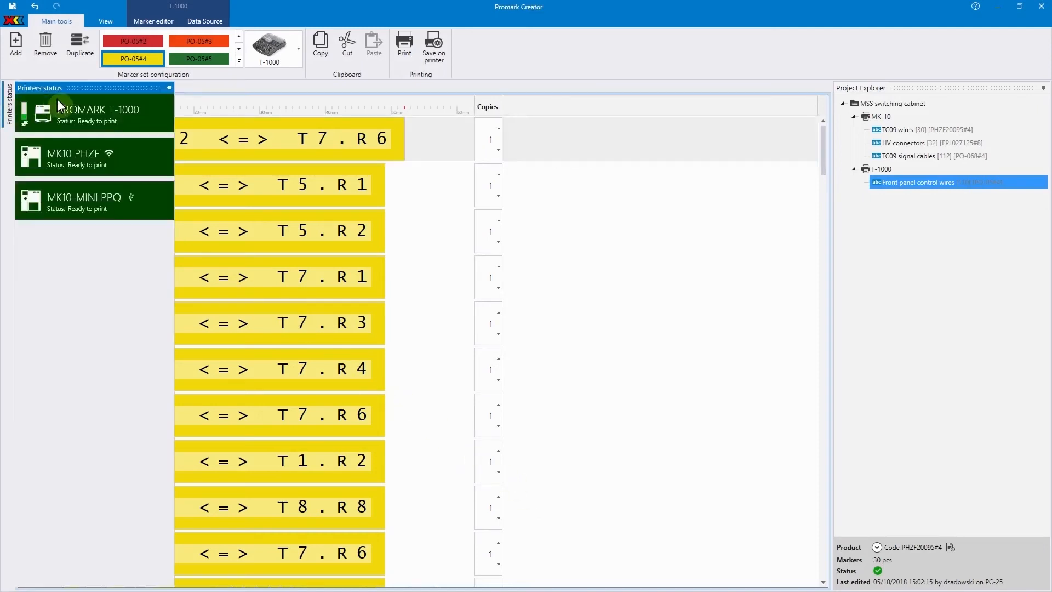
click(169, 88)
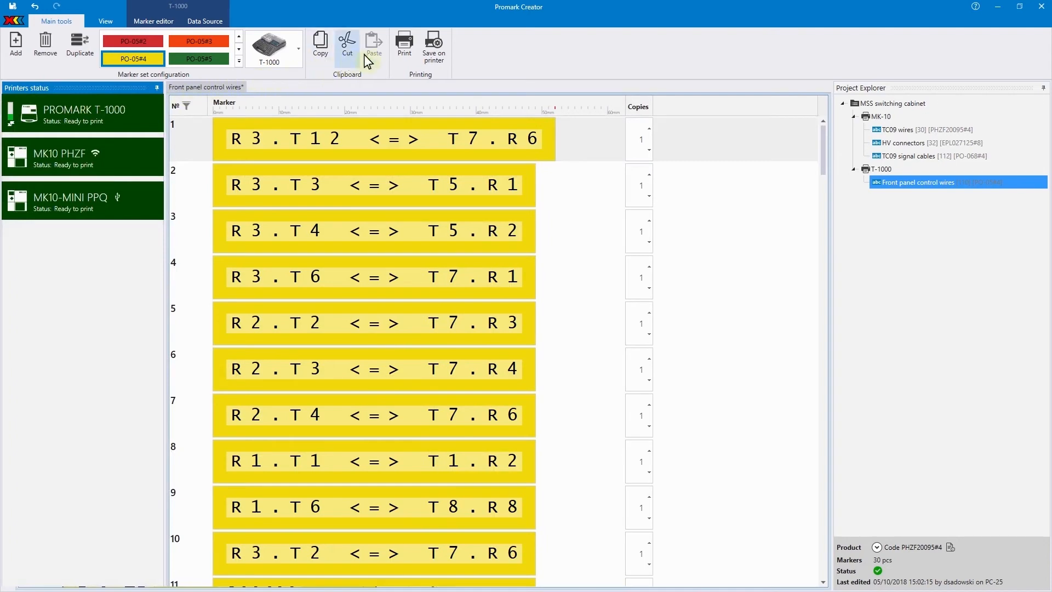
click(404, 52)
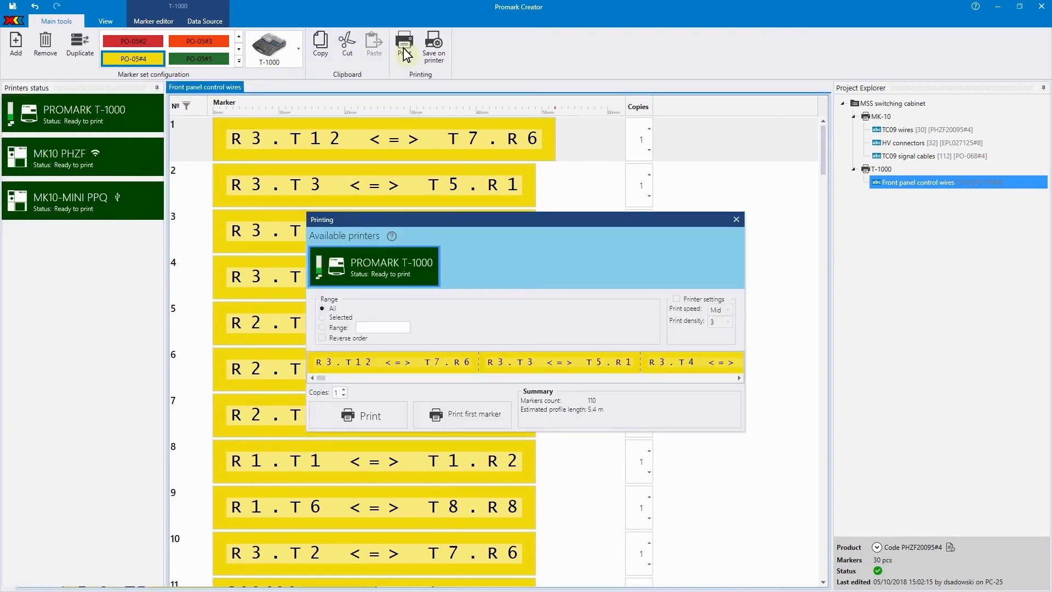
click(363, 416)
- In the TC09 wires set, change marker 1's text to SFT09-RX11 and marker 2's second line to BLOCK 5
click(882, 130)
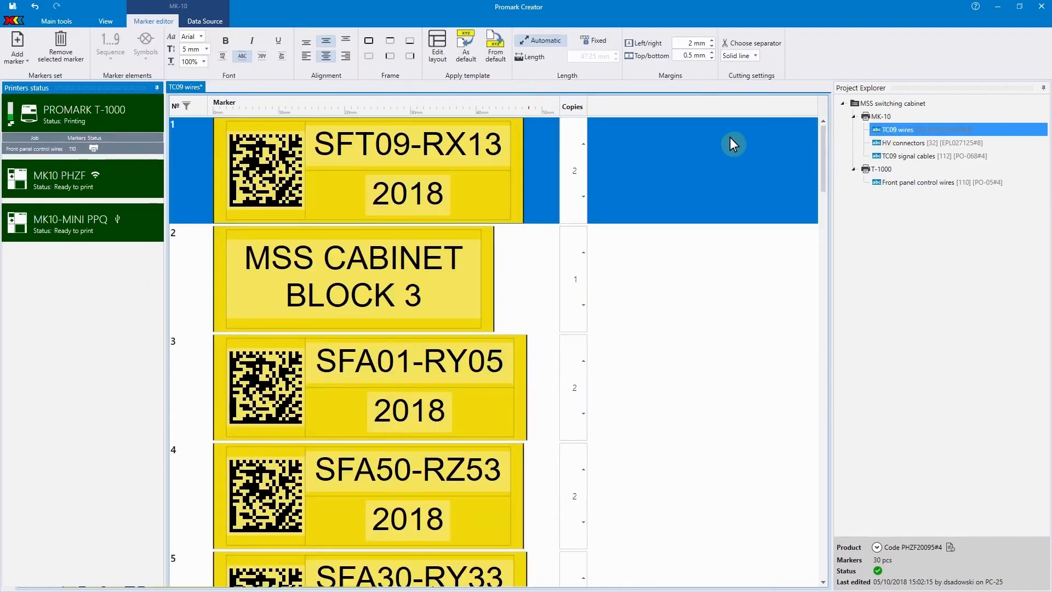
click(502, 150)
key(BackSpace)
text(1)
click(429, 297)
key(BackSpace)
text(5)
key(Return)
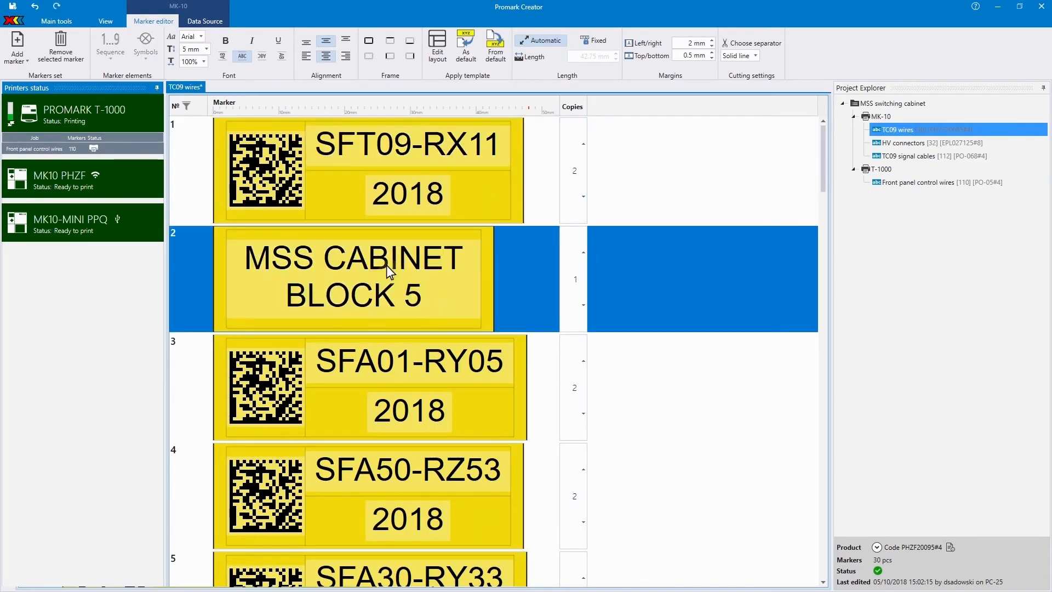
- Print the edited TC09 wires set on the MK10 PHZF printer
click(57, 20)
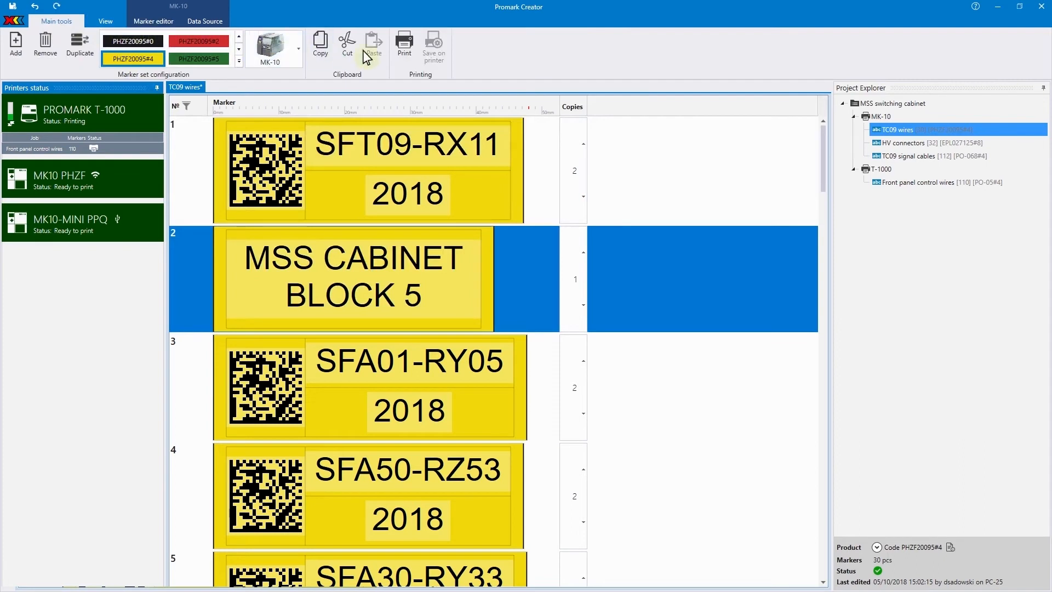
click(404, 46)
click(375, 432)
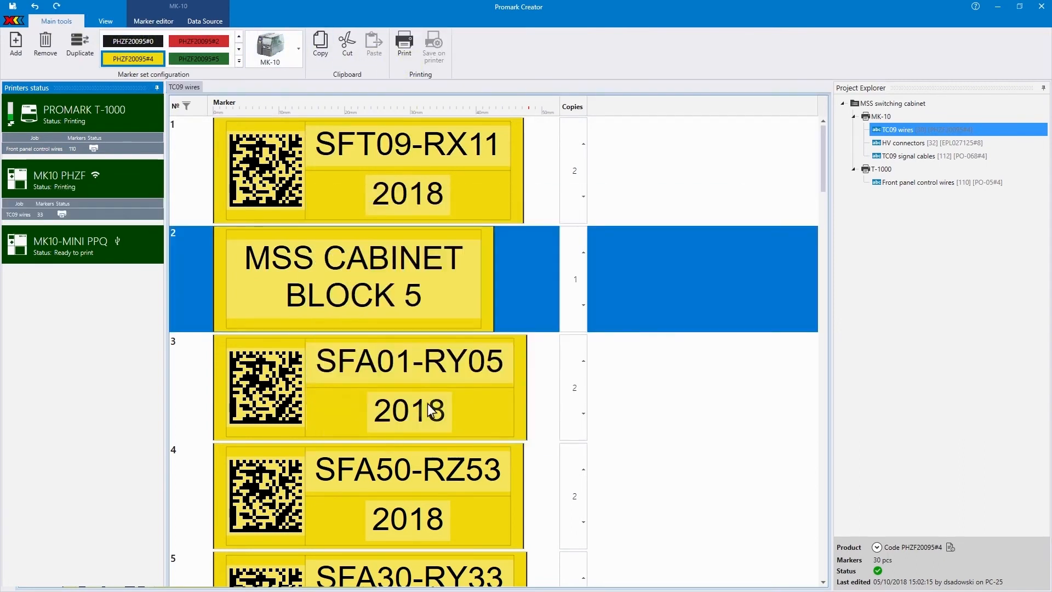
- Send the HV connectors set to the printer and confirm that the EPL027125#8 profile is loaded
click(898, 143)
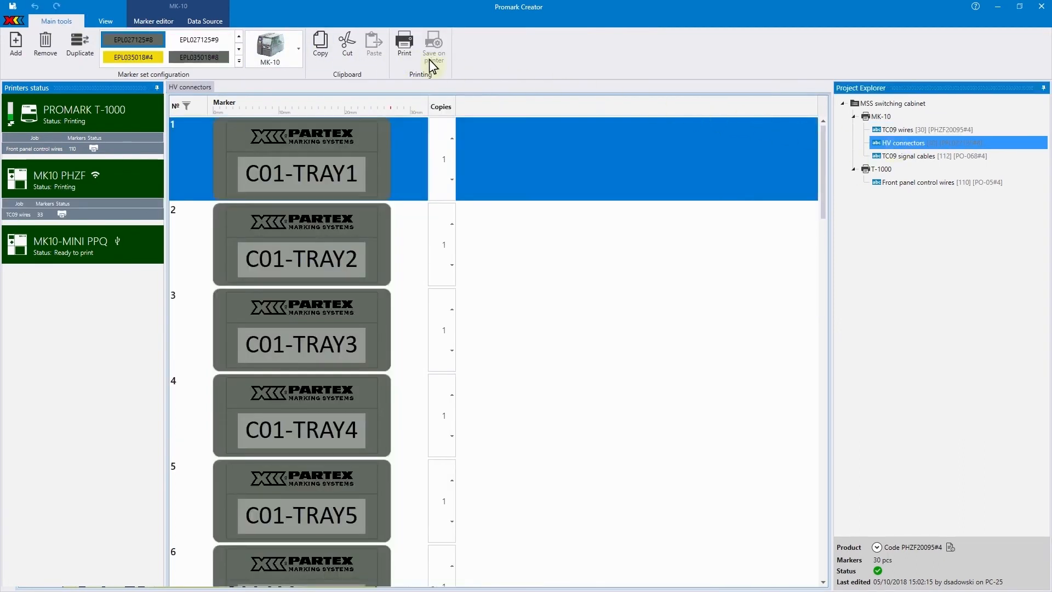
click(404, 47)
click(360, 477)
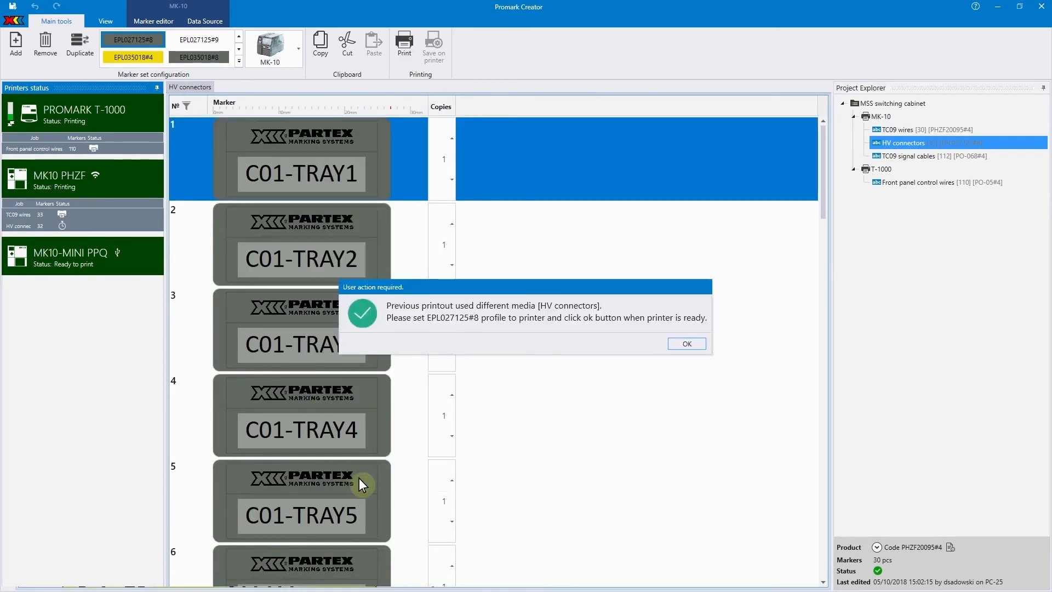
click(679, 346)
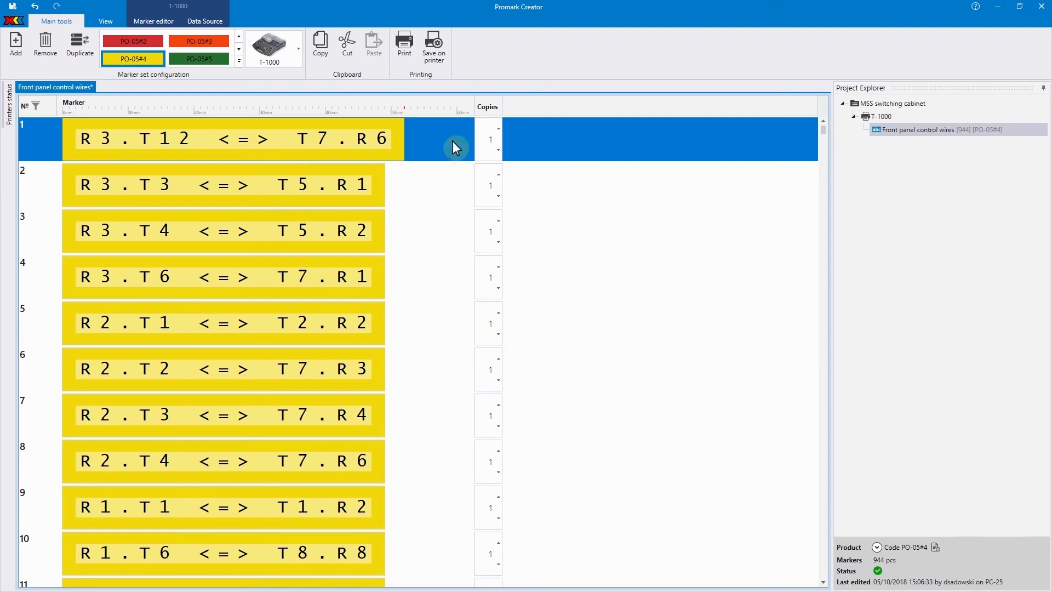
- Save all Front panel control wires markers on the PROMARK T-1000 in Folder2 under the file name front
click(435, 57)
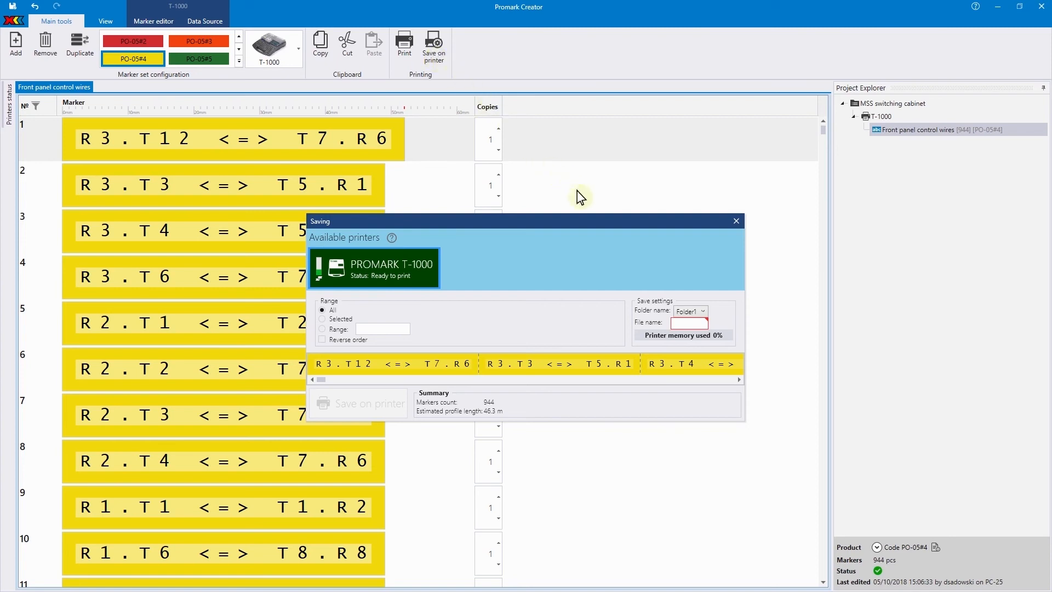
click(702, 311)
click(699, 335)
text(front)
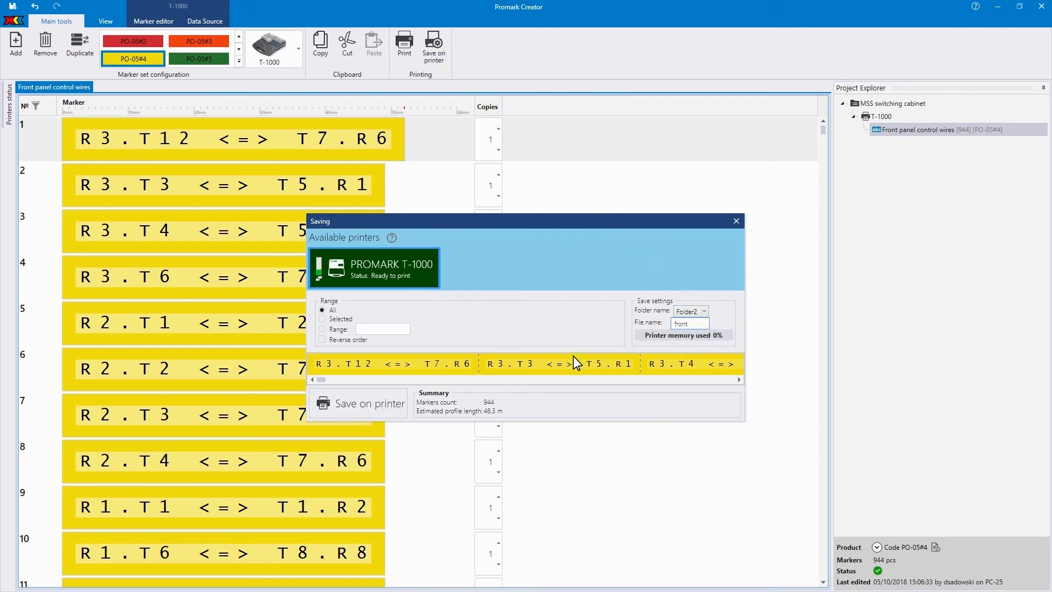
click(390, 403)
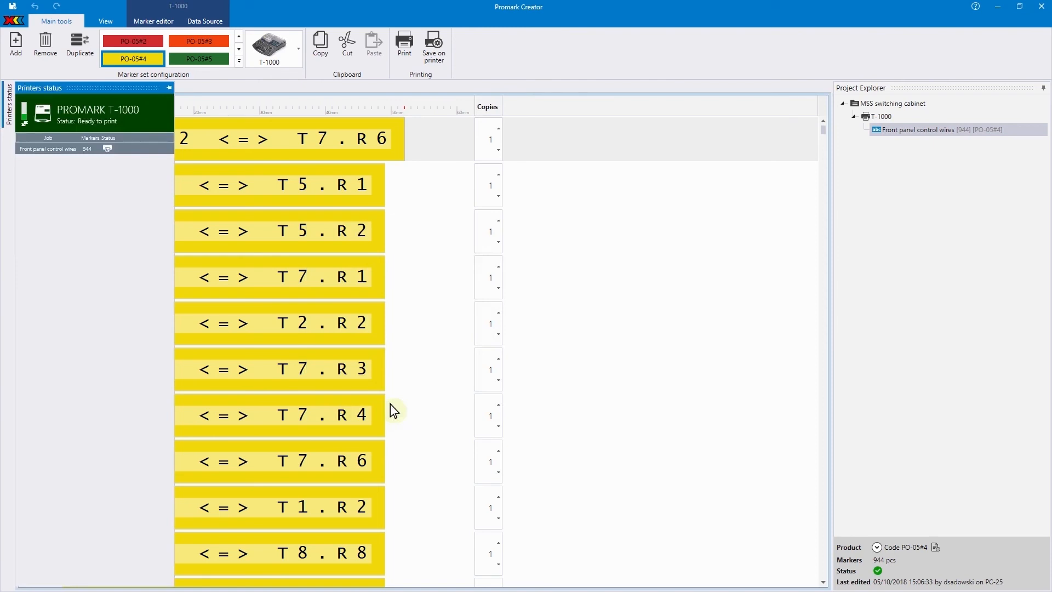